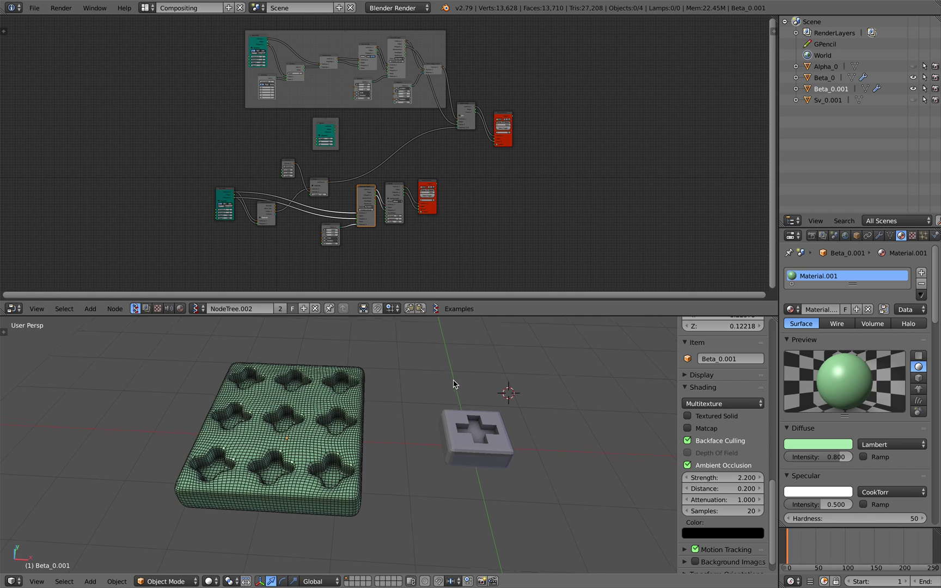
Step: Examine the green remeshed board and the grey cross-hole block from several angles in the 3D view
left_click_drag(479, 315, 486, 264)
mouse_move(498, 329)
middle_mouse_down()
mouse_move(488, 319)
mouse_move(498, 334)
middle_mouse_up()
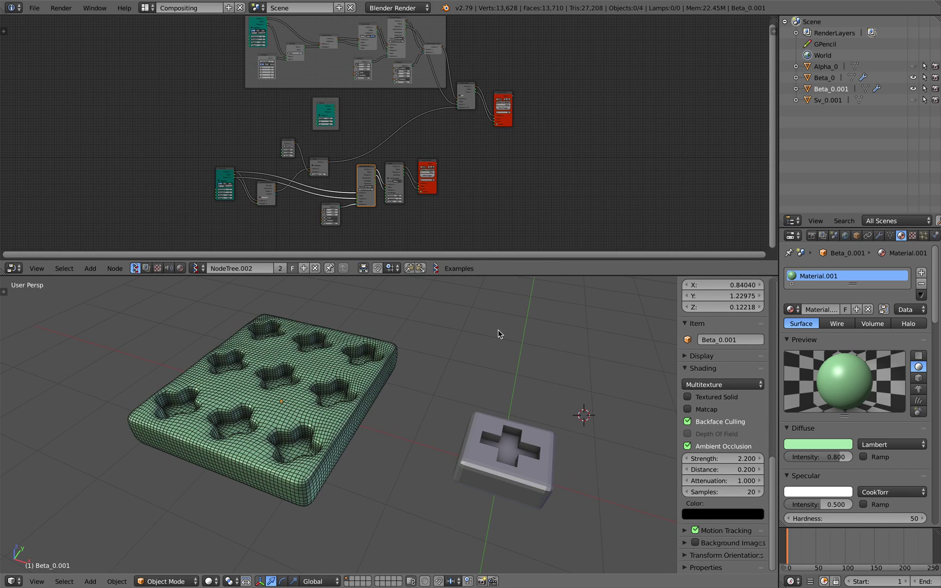
middle_click_drag(448, 328, 483, 342)
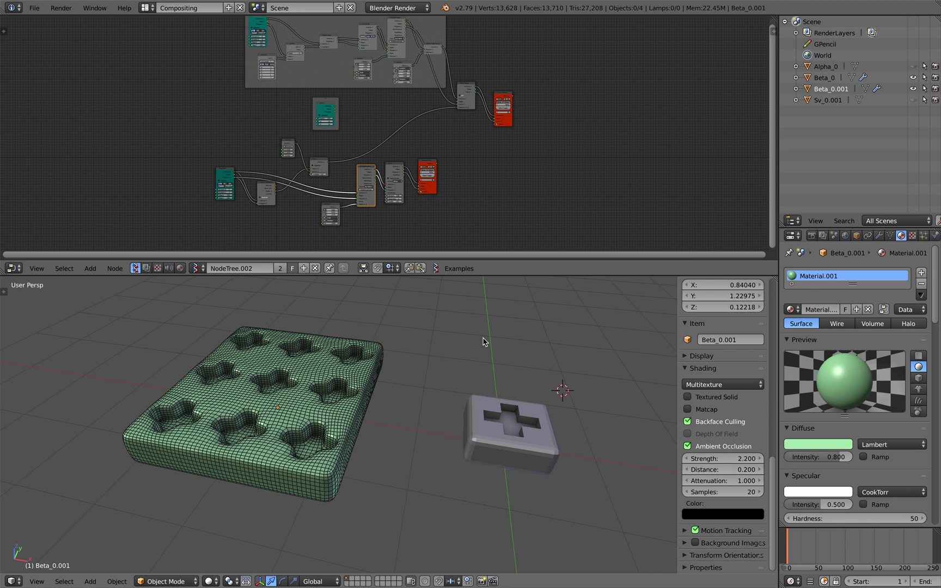
middle_click_drag(479, 350, 475, 389)
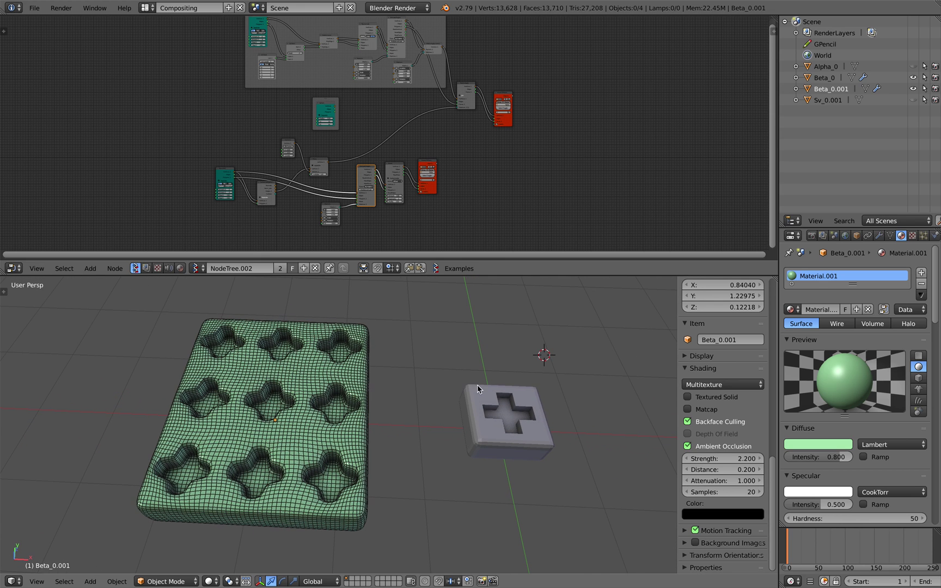
right_click(479, 390)
left_click_drag(524, 275, 523, 237)
scroll(508, 159, "down", 1)
mouse_move(519, 343)
middle_mouse_down()
mouse_move(497, 349)
mouse_move(511, 349)
middle_mouse_up()
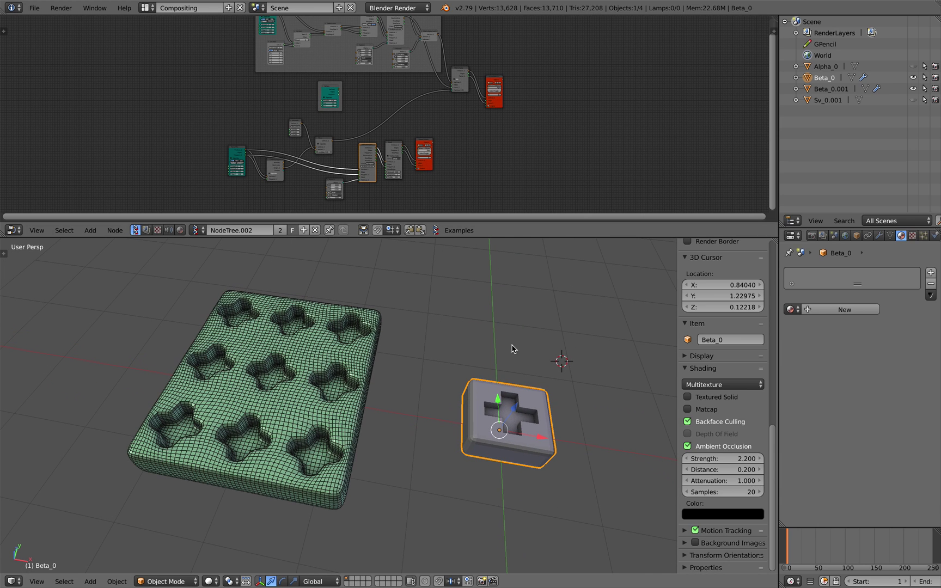
middle_click_drag(521, 461, 527, 448)
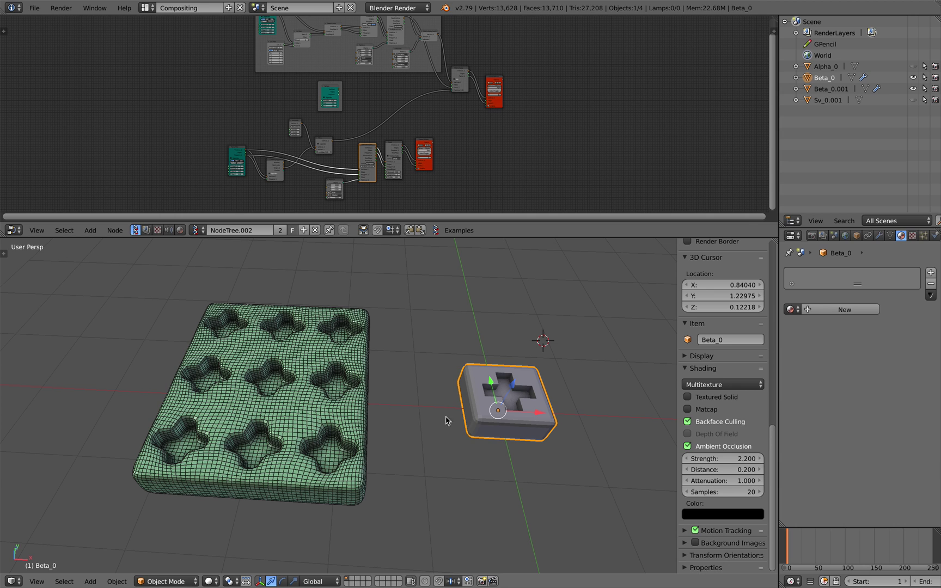
left_click(834, 71)
left_click(831, 79)
middle_click_drag(591, 353, 564, 362)
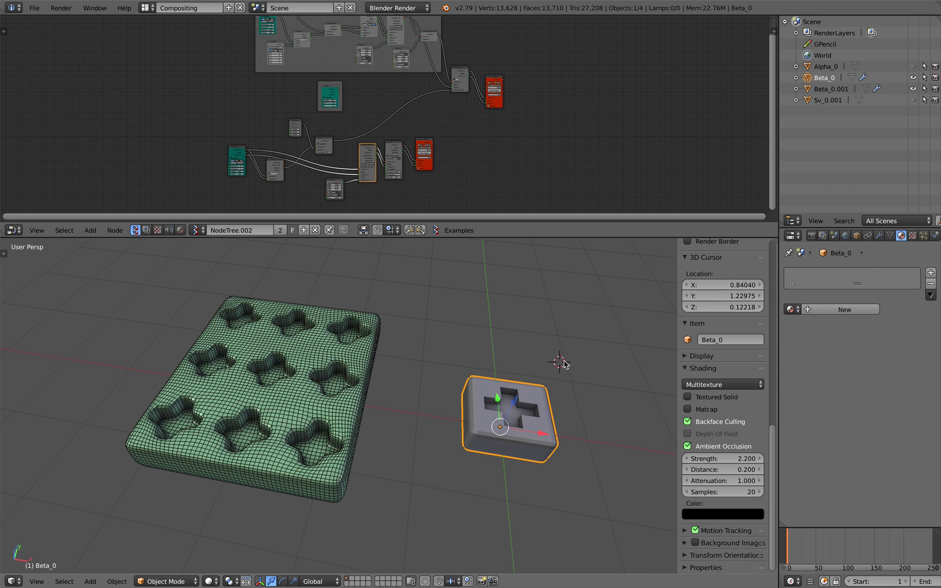
middle_click_drag(514, 383, 549, 353)
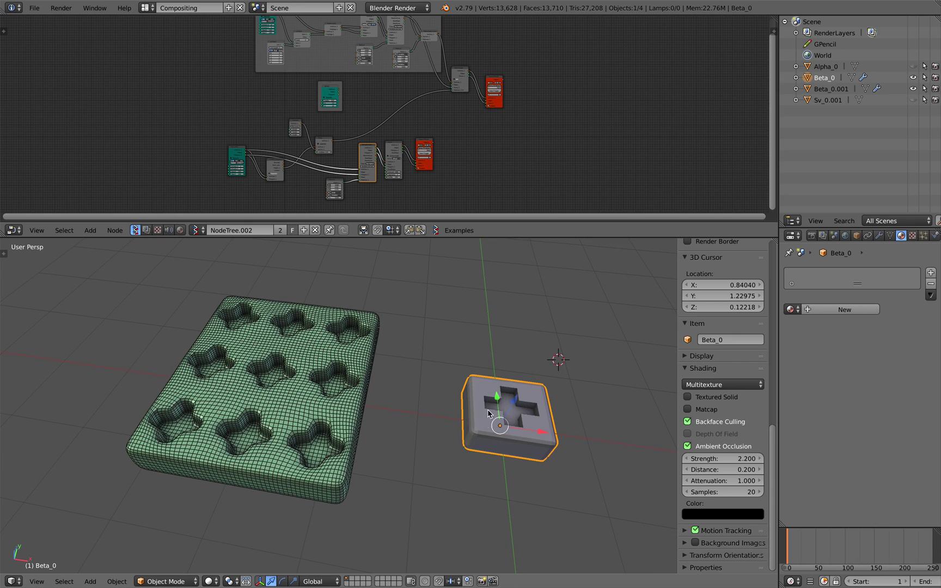
middle_click_drag(494, 394, 527, 383)
middle_click_drag(509, 424, 504, 437)
Step: Inspect the node tree and the Remesh and Subdivision modifiers on the green board
middle_click_drag(308, 180, 347, 161)
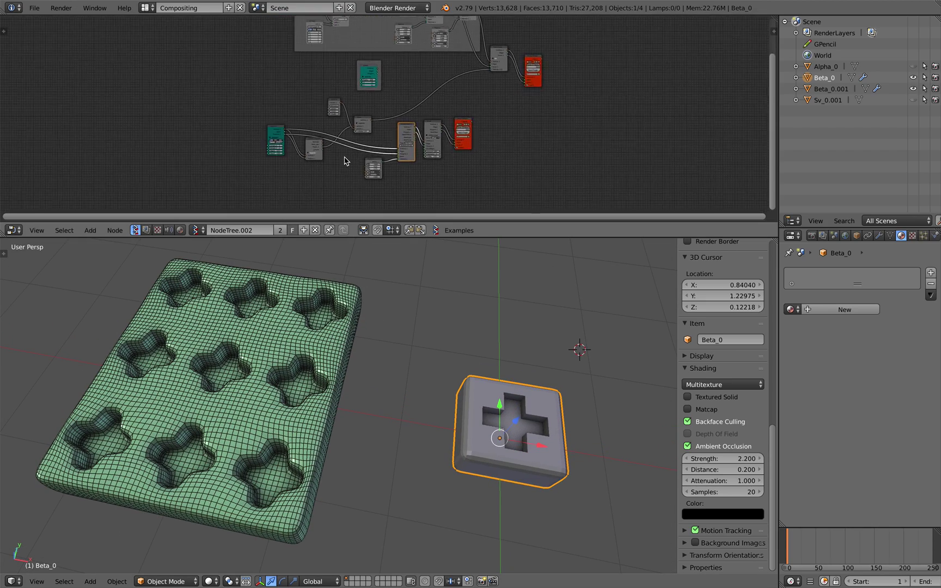
scroll(293, 148, "up", 6)
scroll(319, 117, "up", 1)
middle_click_drag(318, 116, 416, 88)
right_click(299, 323)
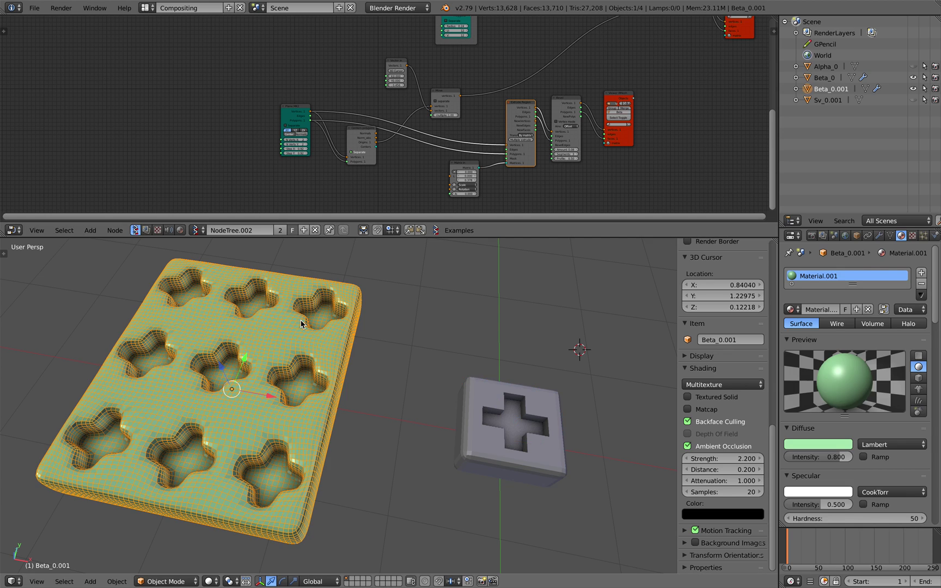
key("r")
right_click(302, 330)
left_click(879, 235)
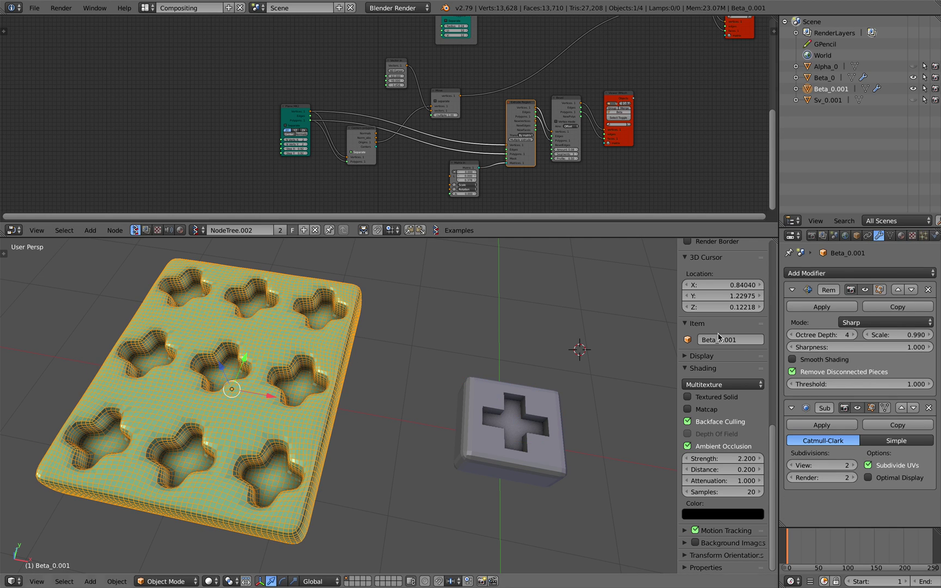
left_click(853, 334)
Step: Delete the green remeshed board and frame the remaining grey cross-hole block
middle_click_drag(463, 376, 298, 349)
middle_click_drag(419, 362, 397, 354)
key("Delete")
right_click(416, 363)
key("KP_Decimal")
Step: Save the scene as a new version named procedural_dice_009.blend on the Desktop
left_click(34, 8)
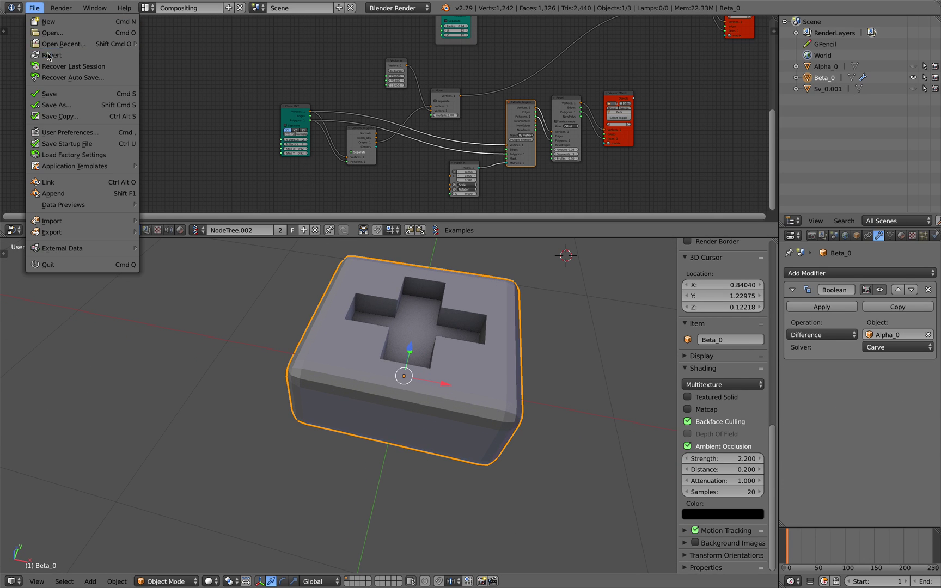
left_click(49, 98)
left_click(865, 50)
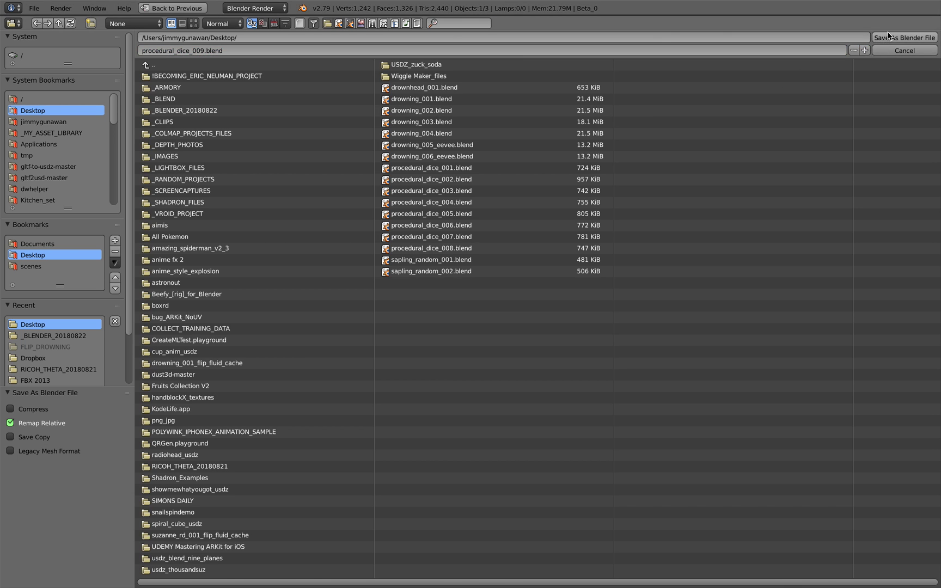
left_click(904, 37)
Step: Set the Plane MK2 node's vertex counts to 4 in X and 6 in Y
left_click_drag(431, 237, 431, 329)
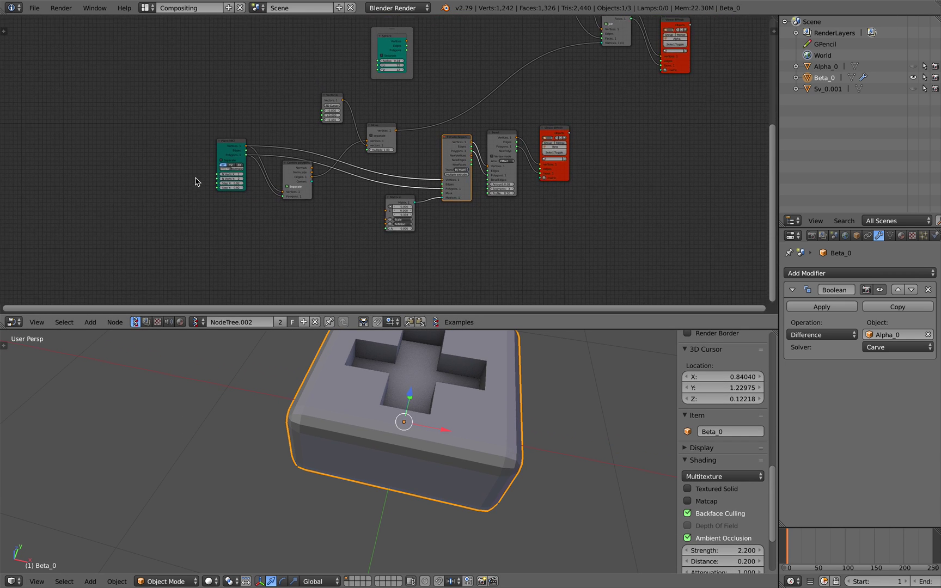
scroll(195, 177, "up", 3)
left_click_drag(178, 170, 202, 178)
scroll(332, 395, "down", 9)
middle_click_drag(332, 395, 428, 384)
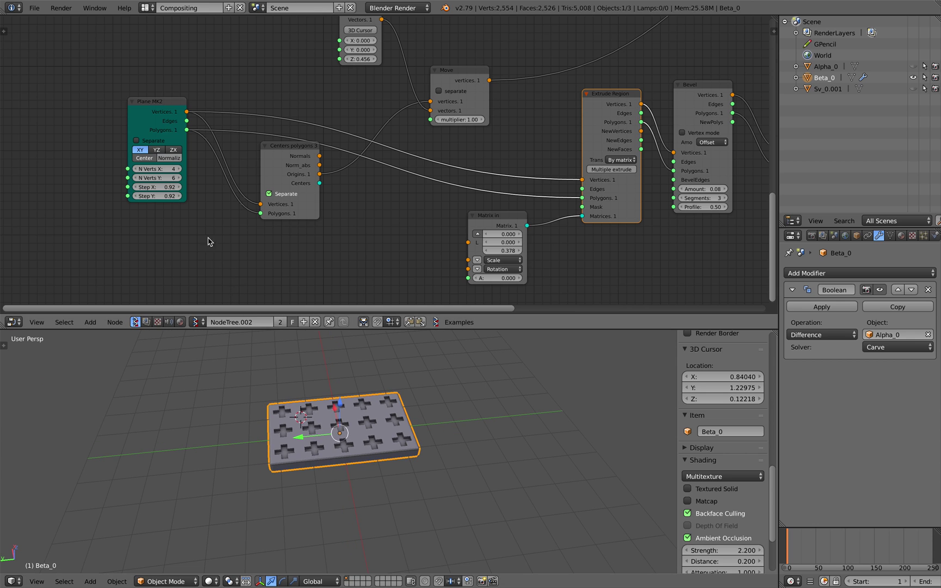
Step: Raise the Plane MK2 node's vertex counts by two more in both X and Y
left_click(178, 179)
left_click(179, 179)
left_click(179, 170)
left_click(179, 169)
middle_click_drag(357, 360, 320, 384)
mouse_move(387, 402)
middle_mouse_down()
mouse_move(371, 411)
mouse_move(393, 384)
middle_mouse_up()
Step: Set the X and Y scale of the cross cutter's second Matrix In node to 0.180
key("a")
scroll(371, 414, "up", 4)
middle_click_drag(561, 110, 368, 254)
mouse_move(374, 135)
middle_mouse_down()
mouse_move(368, 209)
mouse_move(340, 239)
middle_mouse_up()
mouse_move(379, 174)
middle_mouse_down()
mouse_move(304, 227)
mouse_move(203, 266)
middle_mouse_up()
middle_click_drag(403, 204, 368, 233)
scroll(378, 235, "up", 3)
mouse_move(345, 190)
middle_mouse_down()
mouse_move(343, 218)
mouse_move(370, 227)
middle_mouse_up()
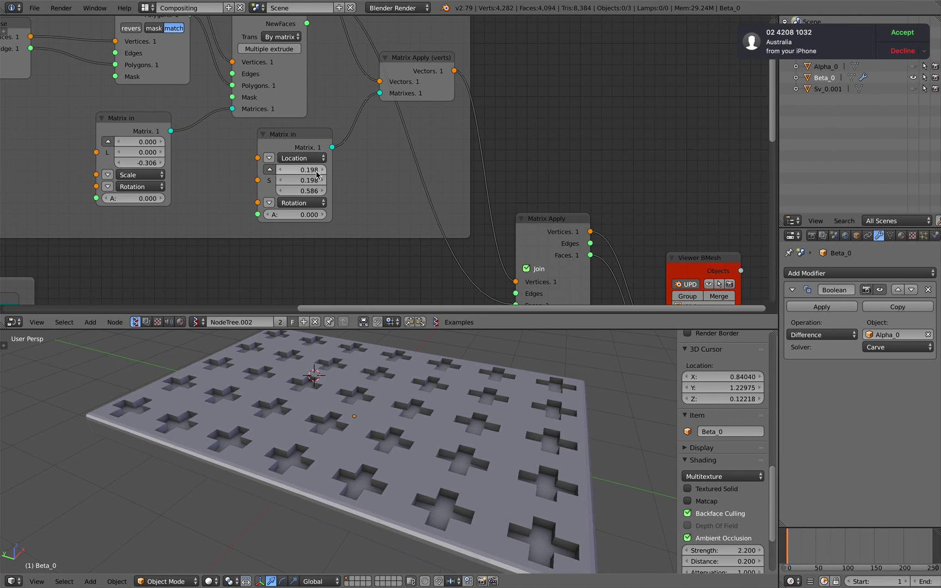
mouse_move(301, 175)
left_mouse_down()
mouse_move(310, 175)
mouse_move(295, 175)
left_mouse_up()
middle_click_drag(481, 371, 520, 348)
left_click_drag(520, 329, 512, 222)
middle_click_drag(499, 324, 456, 359)
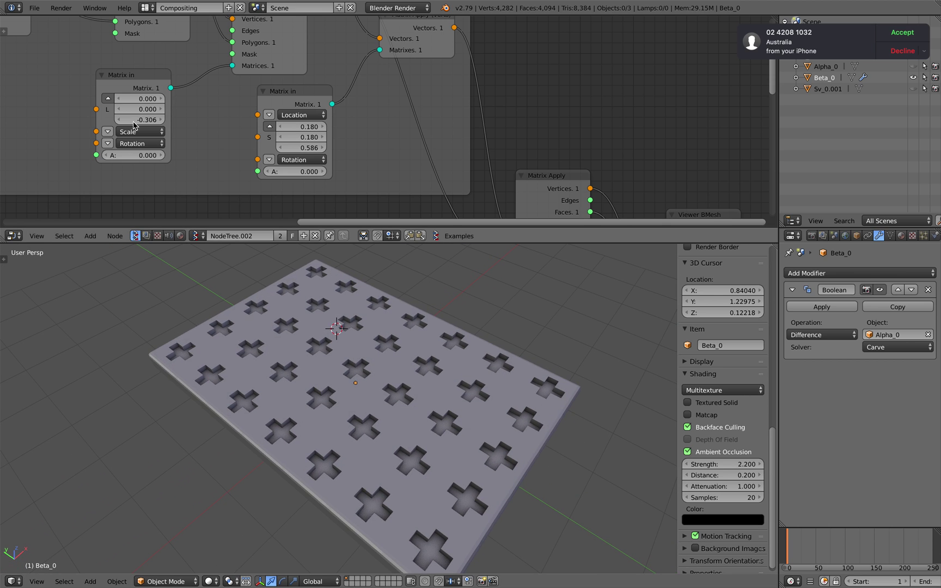
Step: Start a new file and delete all default objects from the scene
left_click(34, 7)
left_click(44, 19)
left_click(48, 30)
key("a")
key("a")
key("s")
key("Delete")
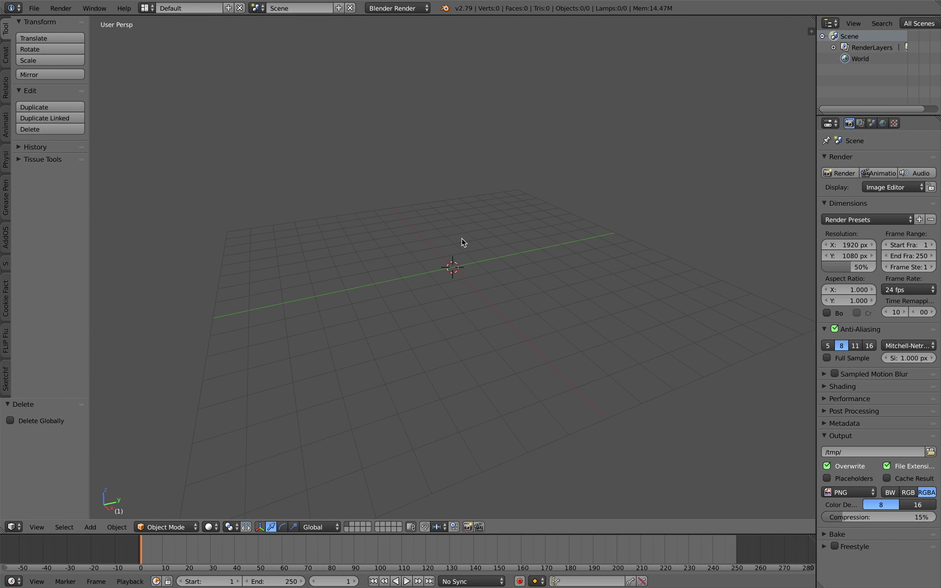
Step: Switch to the Compositing layout with a Sverchok node editor and a full-width 3D view replacing the image editor
left_click(146, 7)
left_click(163, 48)
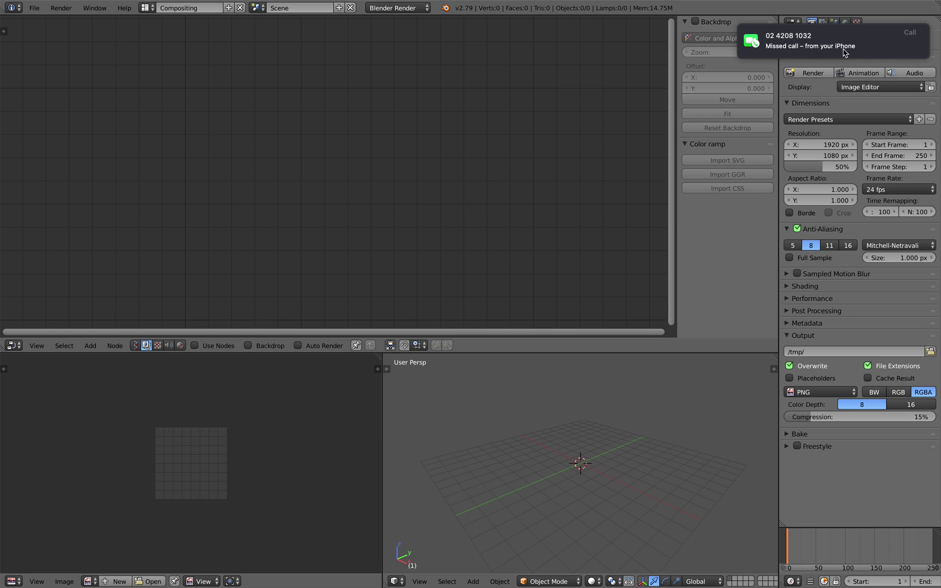
left_click(135, 345)
left_click_drag(378, 362, 245, 413)
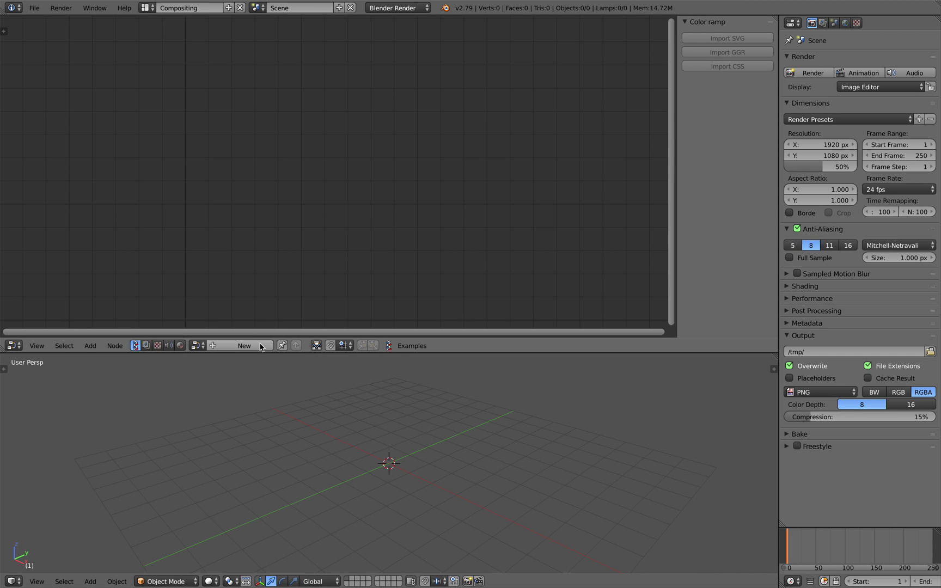
Step: Create a new, empty Sverchok node tree
left_click(244, 345)
key("shift+a")
left_click(226, 208)
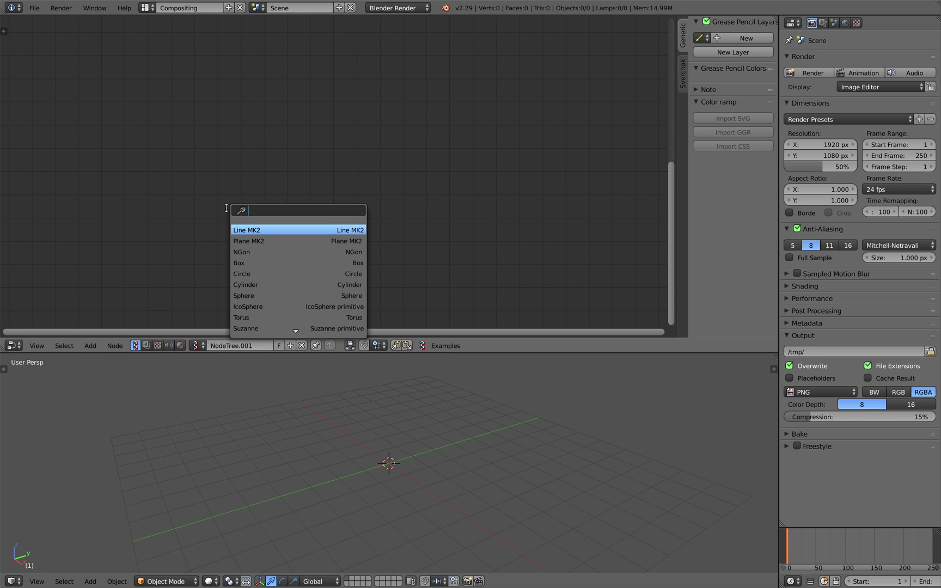
key("Escape")
Step: Save the new file as nodice_001.blend on the Desktop
left_click(37, 11)
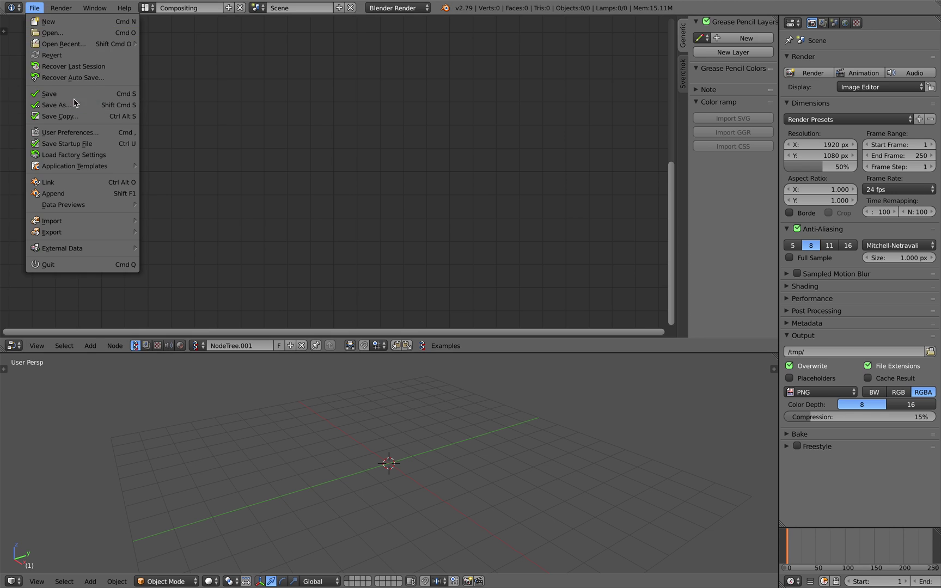
left_click(78, 105)
left_click(153, 50)
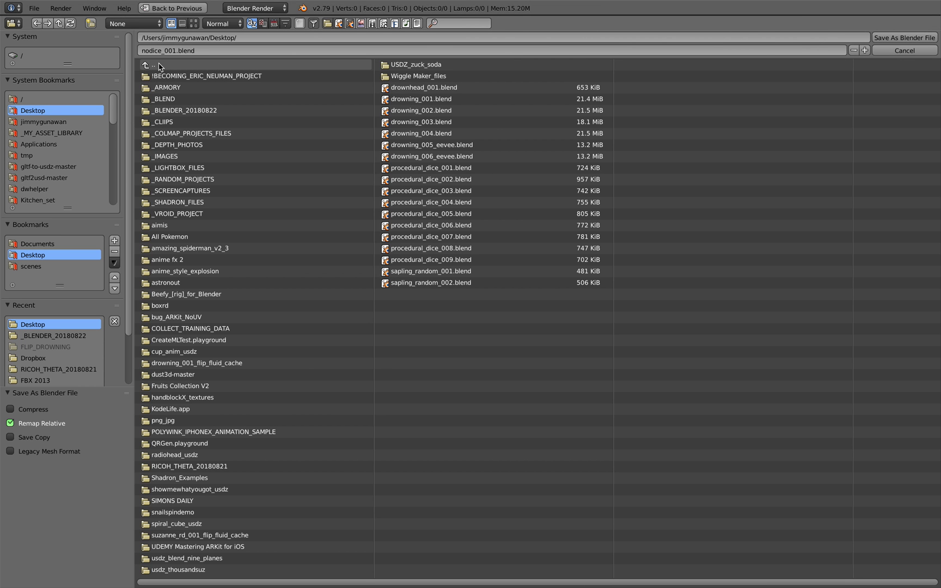
left_click(892, 38)
Step: Add a Plane MK2 generator node to the node tree
key("shift+a")
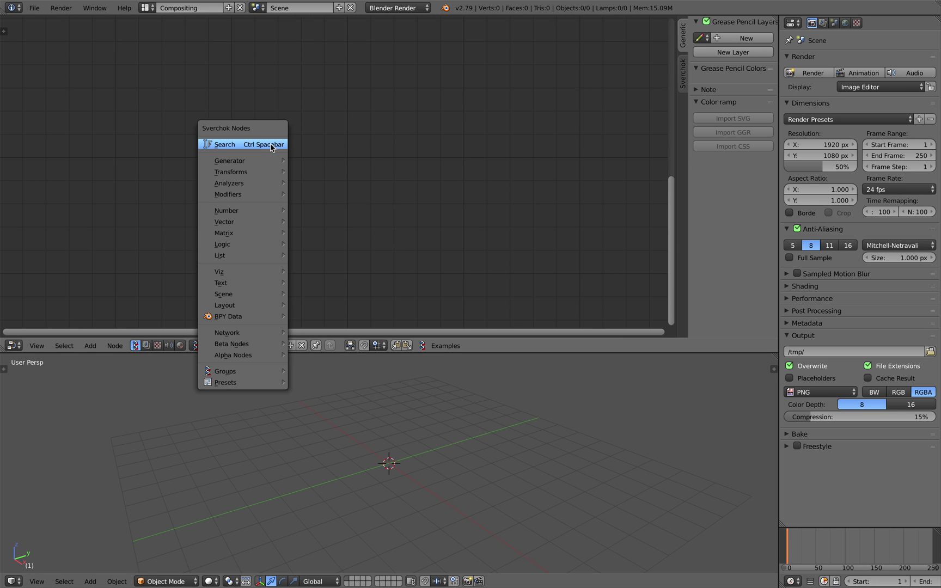
left_click(274, 144)
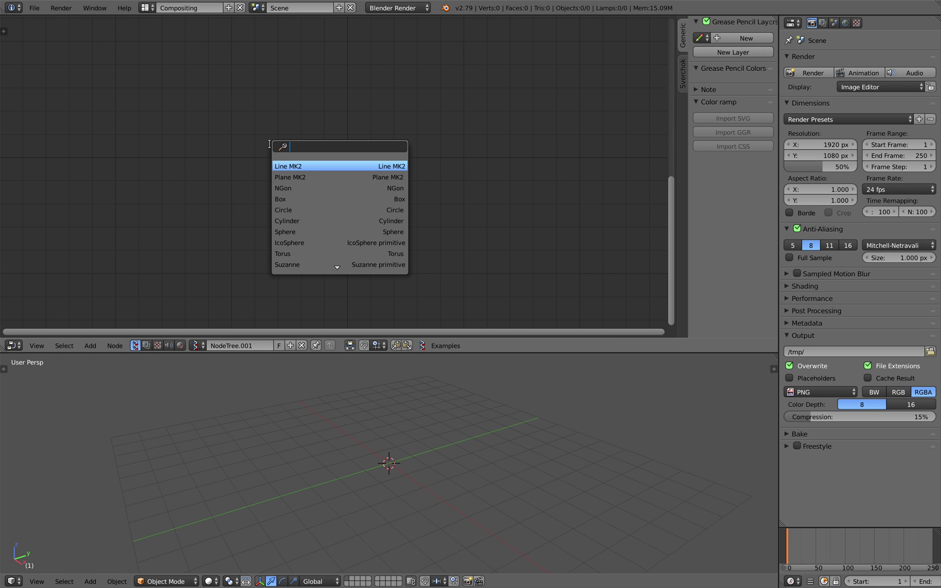
type("plane")
key("Return")
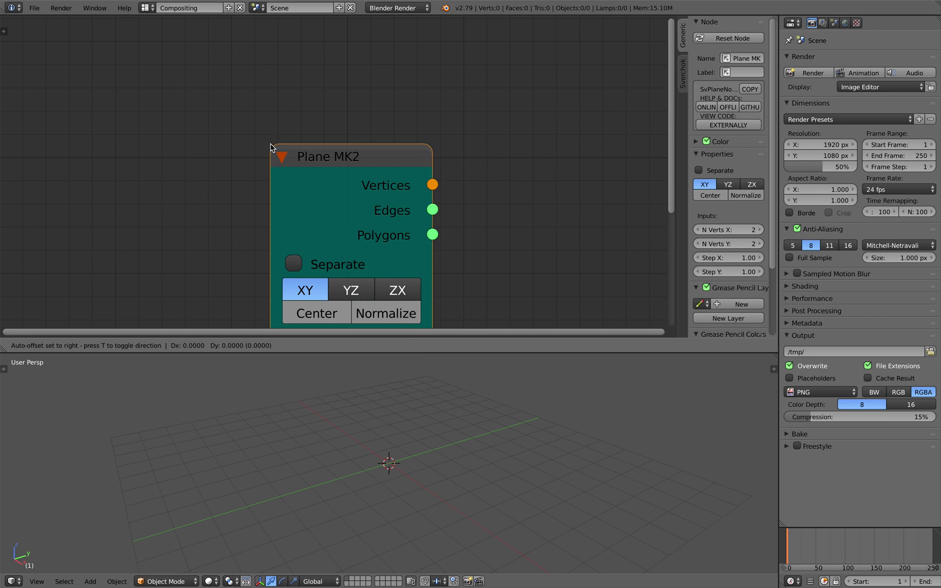
scroll(217, 115, "down", 4)
middle_click_drag(316, 157, 251, 145)
scroll(334, 173, "down", 2)
middle_click_drag(343, 165, 297, 160)
Step: Add a Viewer BMesh node and connect the plane's Vertices and Polygons to its vertices and faces inputs
key("shift+a")
left_click(340, 161)
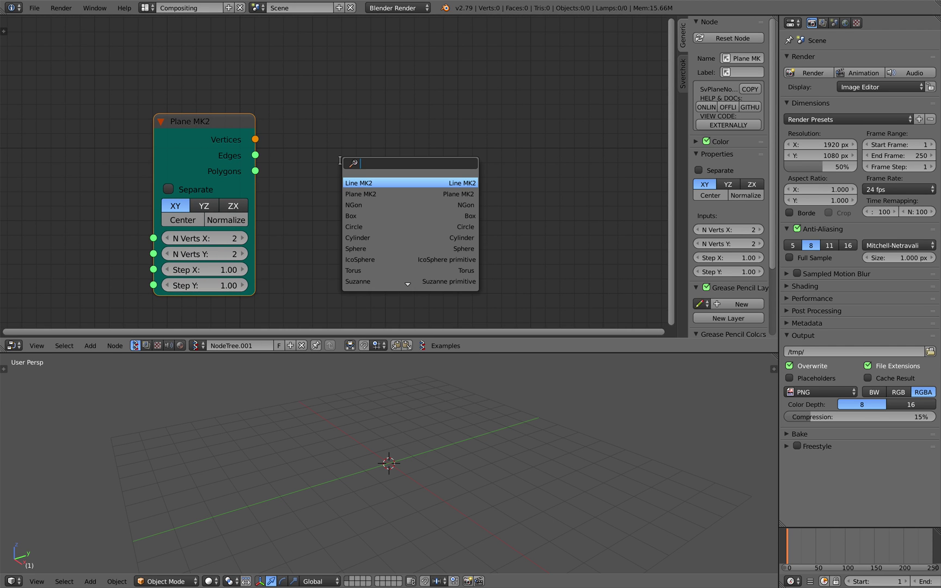
type("bme")
key("Return")
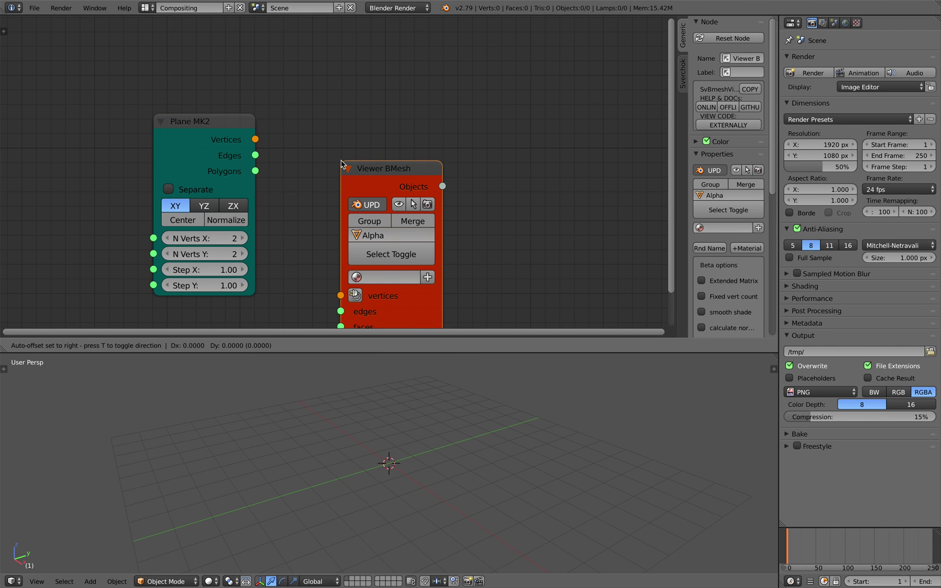
left_click(378, 102)
left_click_drag(255, 139, 377, 238)
left_click_drag(255, 171, 378, 270)
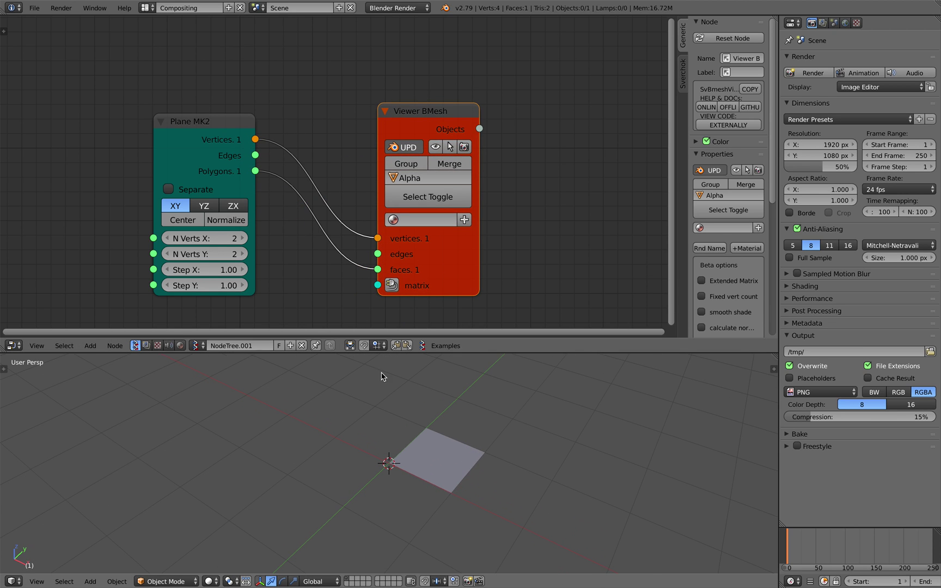
Step: Set the Plane MK2 node's N Verts X and N Verts Y to 4
left_click(242, 238)
left_click(243, 238)
left_click(242, 239)
left_click(243, 254)
left_click(243, 254)
left_click(243, 254)
scroll(427, 395, "down", 2)
middle_click_drag(475, 402, 450, 436, "shift")
left_click(166, 238)
left_click(166, 253)
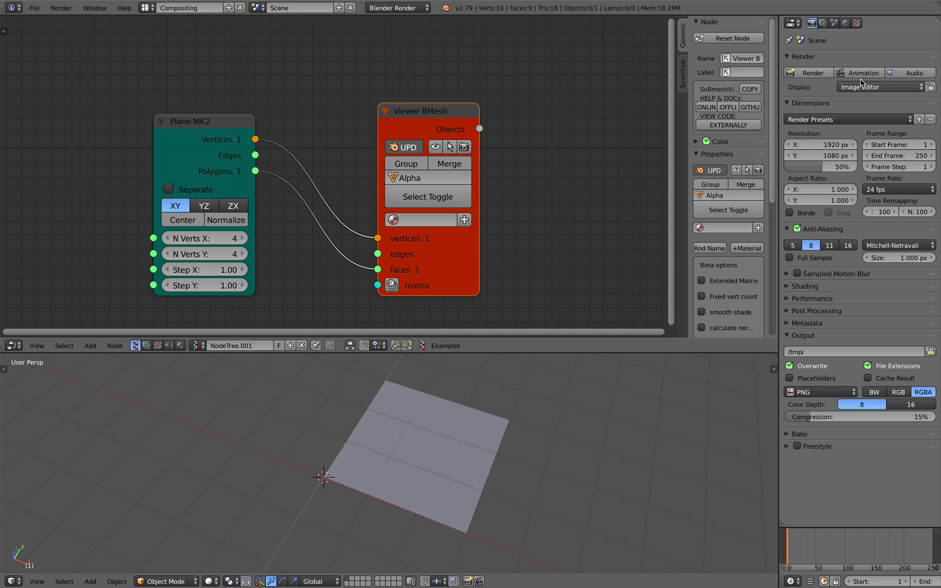
Step: Turn on Center in the Plane MK2 node so the plane sits on the origin
right_click(392, 452)
left_click(191, 219)
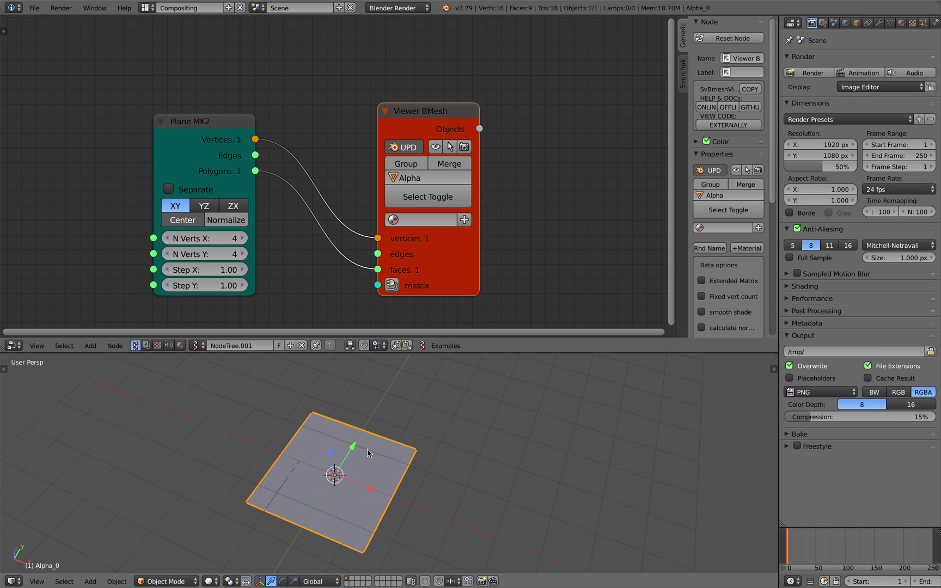
key("Home")
Step: Enlarge the node editor and add a Sphere generator node above the plane and viewer nodes
left_click_drag(466, 353, 477, 435)
middle_click_drag(283, 120, 286, 173)
key("shift+a")
left_click(231, 36)
type("sphere")
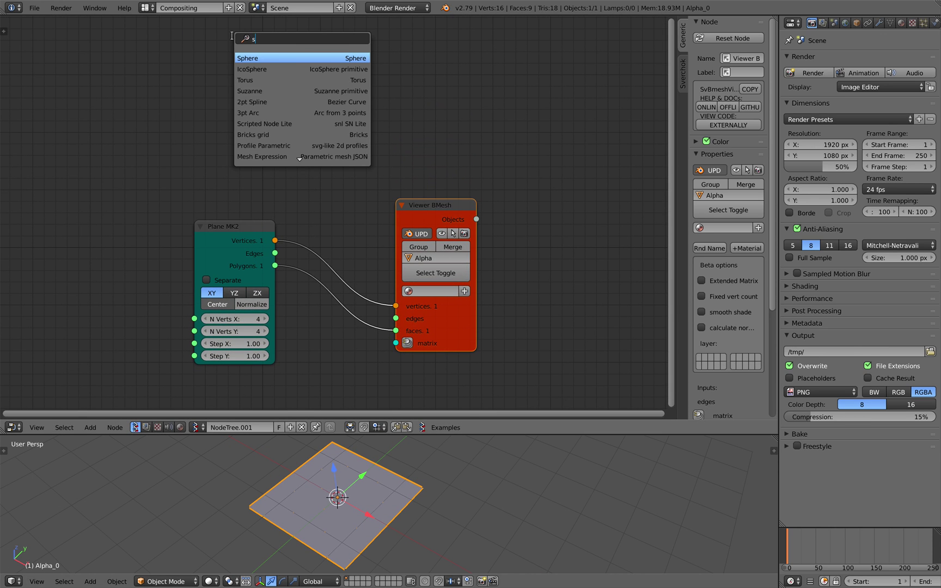
key("Return")
left_click(301, 59)
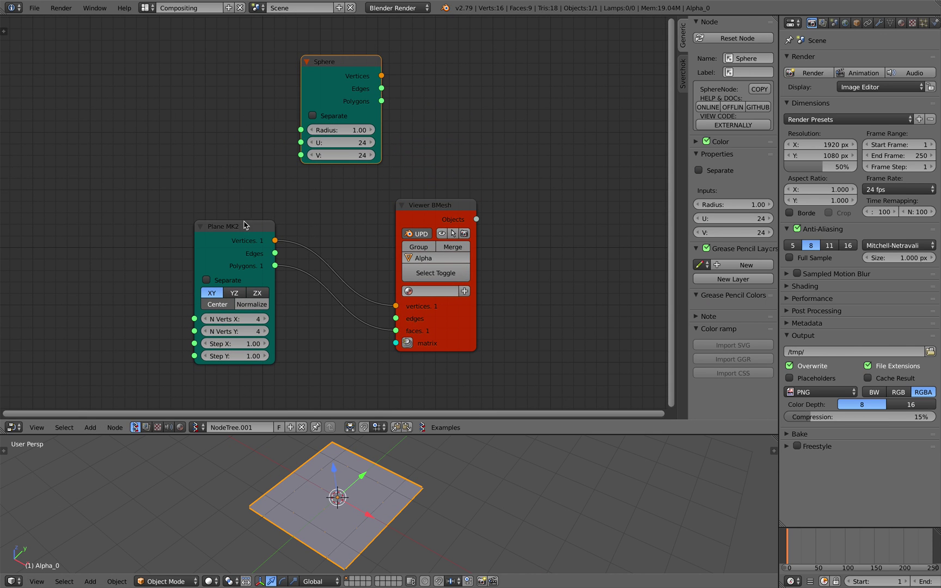
Step: Spread out the Plane MK2, Viewer BMesh and Sphere nodes to make room between them
left_click_drag(244, 225, 167, 229)
left_click_drag(430, 207, 437, 208)
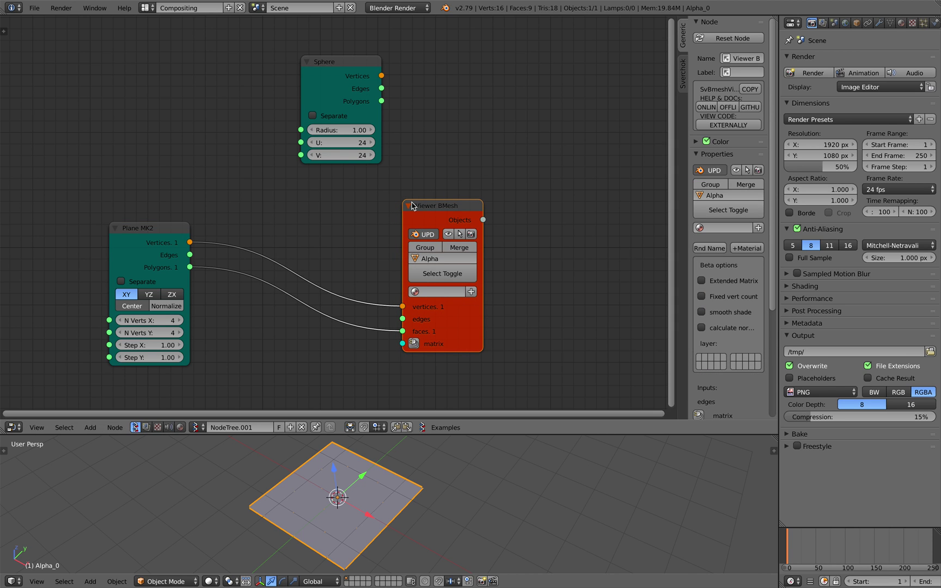
middle_click_drag(157, 138, 165, 120)
left_click_drag(166, 222, 111, 203)
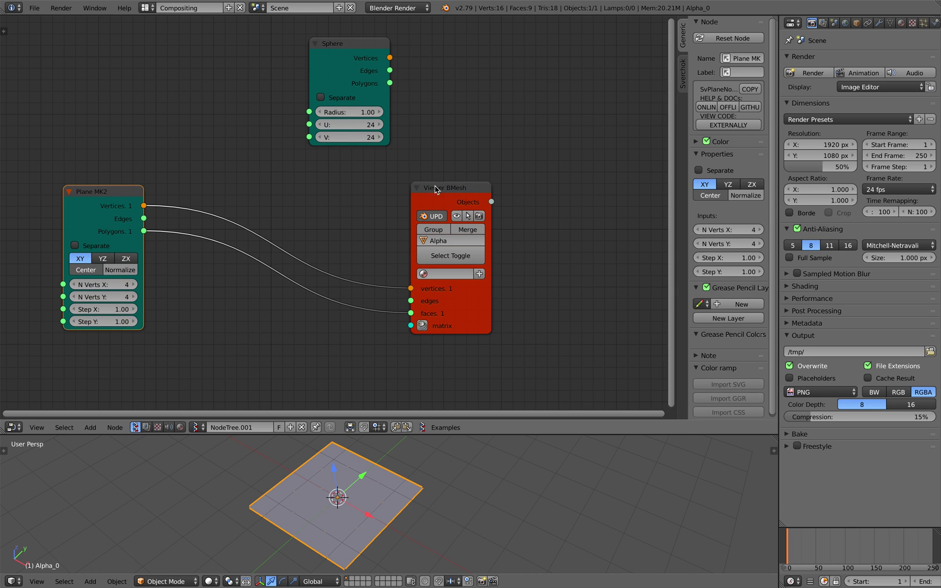
left_click_drag(432, 189, 438, 226)
left_click_drag(338, 50, 262, 31)
Step: Add a second Viewer BMesh node beside the Sphere node
key("shift+a")
left_click(438, 121)
type("viewer")
key("Return")
left_click(458, 30)
key("ctrl+s")
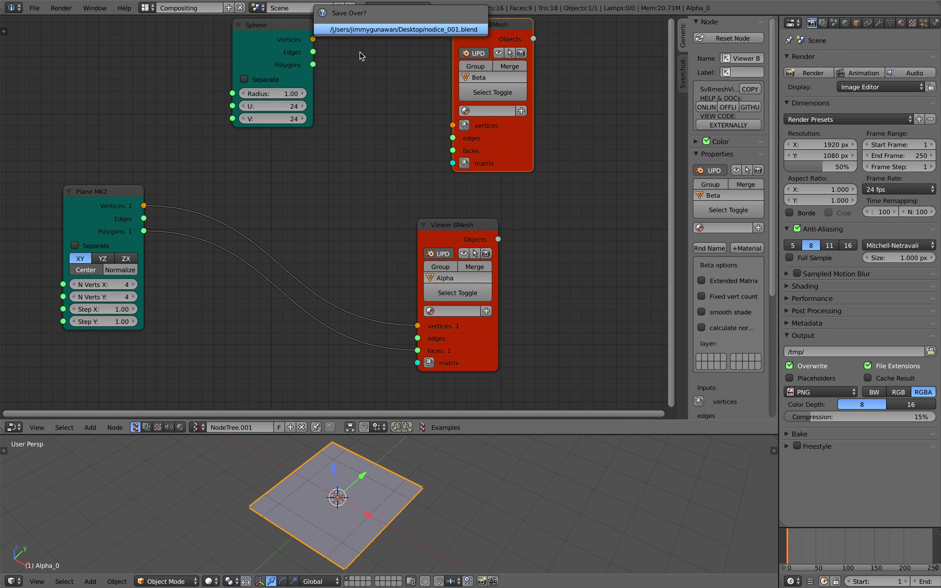
Step: Connect the Sphere node's Vertices and Polygons outputs to the new viewer's vertices and faces inputs, and nudge the Plane MK2 node
left_click_drag(313, 40, 314, 64)
left_click_drag(119, 192, 122, 207)
scroll(122, 206, "down", 1)
middle_click_drag(127, 211, 133, 203)
middle_click_drag(286, 458, 318, 455)
key("ctrl+s")
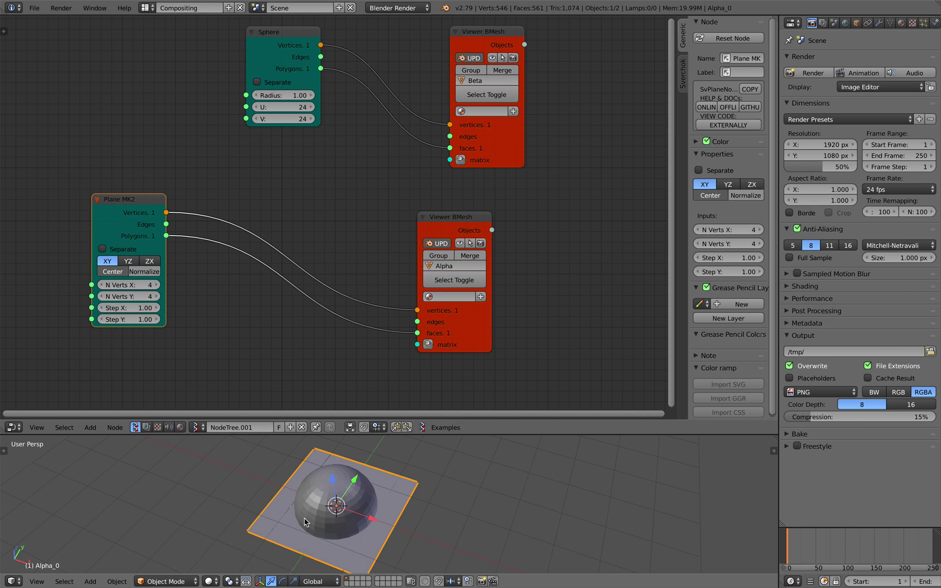
middle_click_drag(343, 517, 316, 507)
left_click_drag(123, 210, 125, 213)
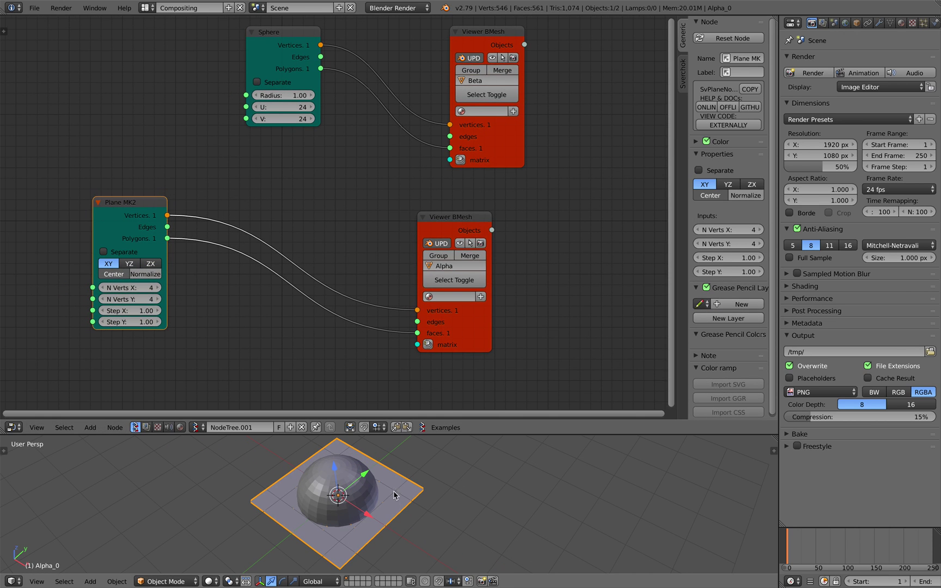
Step: Turn on Wire and Draw All Edges for the Alpha_0 plane, deselect everything and save the file
left_click(856, 22)
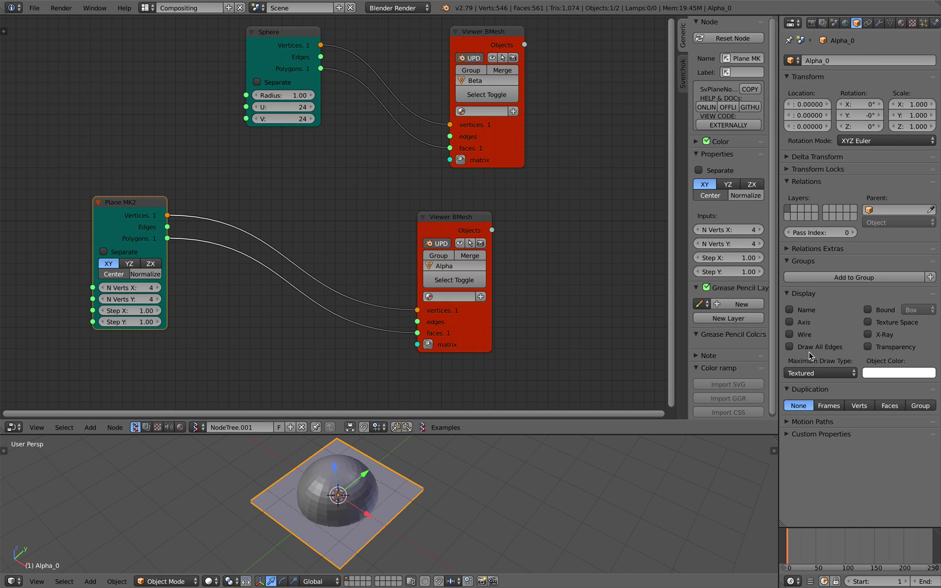
left_click(801, 338)
middle_click_drag(548, 437, 556, 452)
key("ctrl+s")
left_click(556, 453)
middle_click_drag(515, 513, 508, 508)
key("a")
key("ctrl+s")
left_click(505, 506)
Step: Enlarge the 3D view and set the Sphere node's U and V to 12
left_click_drag(495, 434, 492, 352)
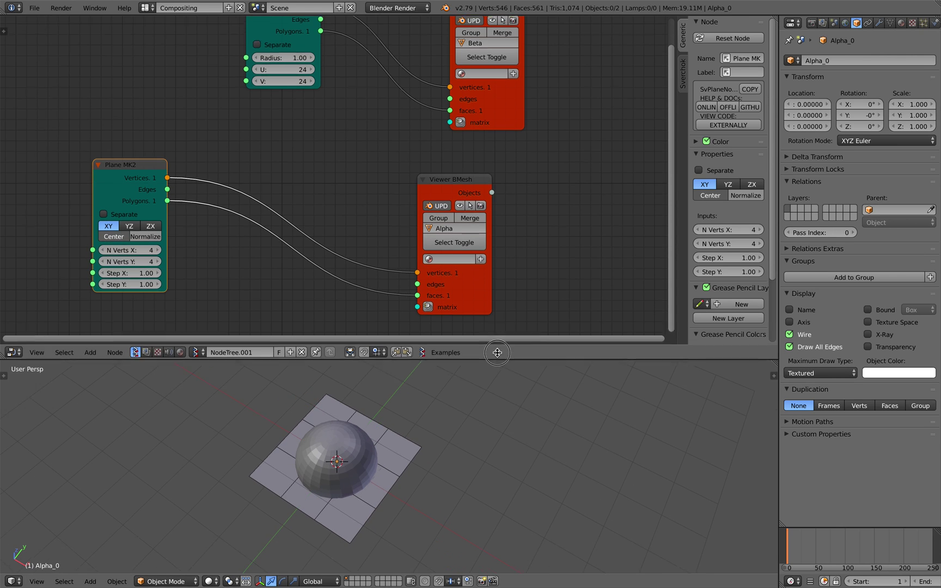
middle_click_drag(327, 134, 342, 159)
key("ctrl+s")
left_click(341, 160)
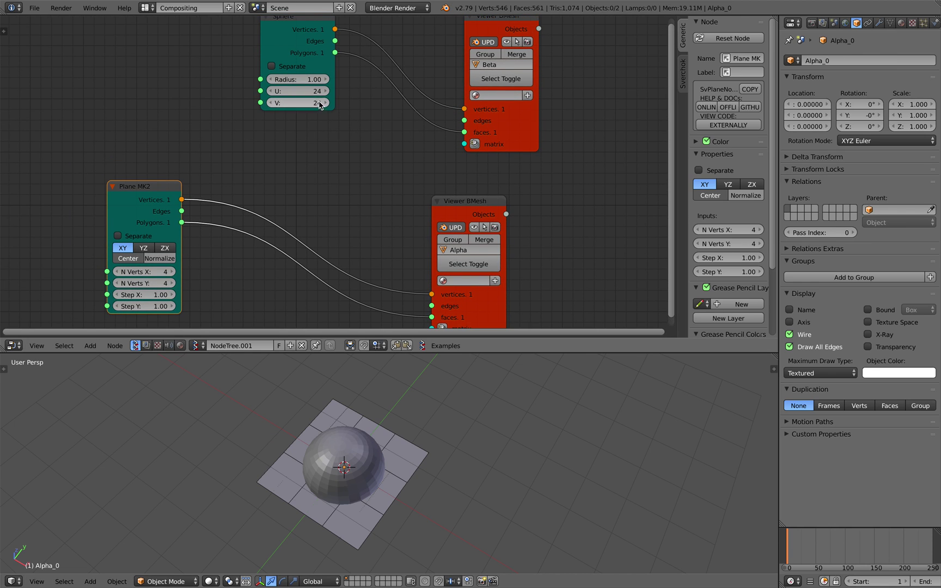
type("12")
key("Return")
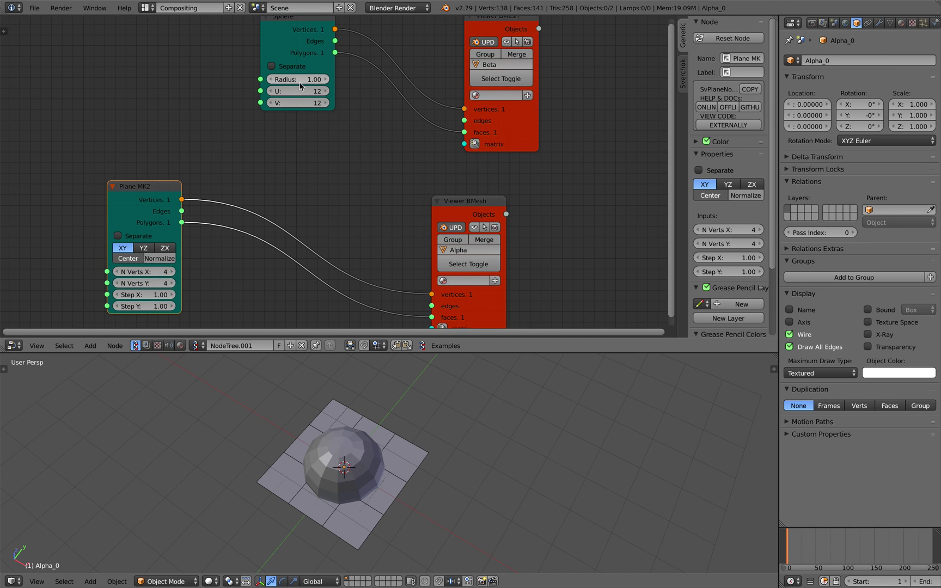
Step: Reduce the Sphere node's Radius to 0.38 and save the file
left_click_drag(300, 82, 273, 82)
mouse_move(485, 433)
middle_mouse_down()
mouse_move(497, 435)
mouse_move(483, 413)
mouse_move(470, 430)
middle_mouse_up()
key("ctrl+s")
left_click(498, 435)
scroll(456, 421, "up", 2)
left_click(482, 412)
key("ctrl+s")
left_click(483, 412)
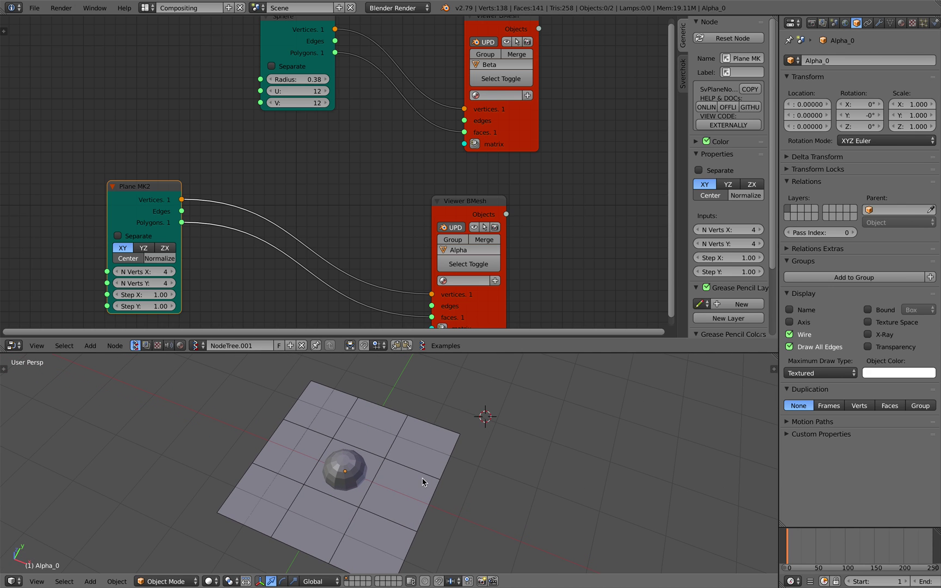
middle_click_drag(351, 469, 342, 444)
key("ctrl+s")
left_click(342, 444)
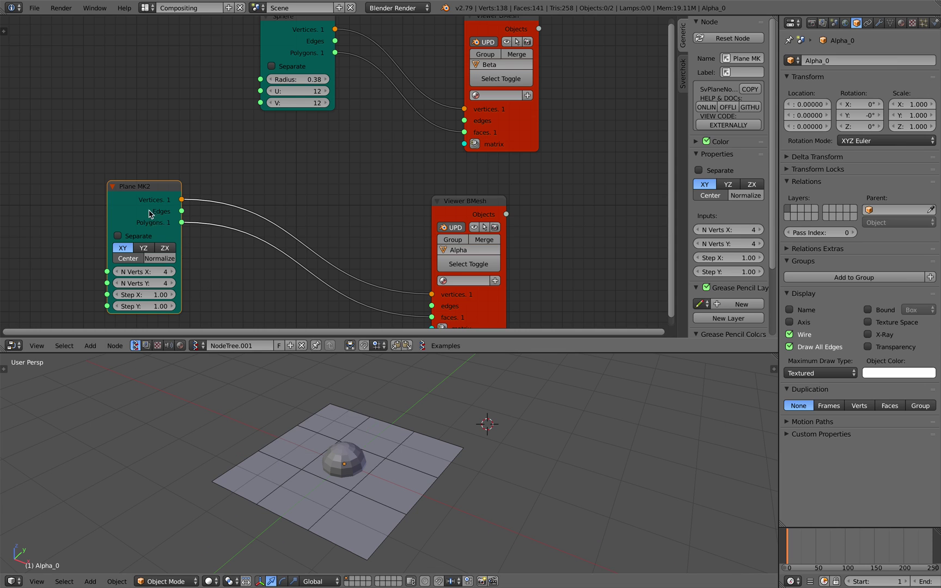
Step: Move the Plane MK2 node aside and add a Centers polygons 3 node between it and the Sphere node
left_click_drag(151, 214, 88, 261)
key("alt+space")
type("center")
key("Down")
key("Return")
left_click(233, 137)
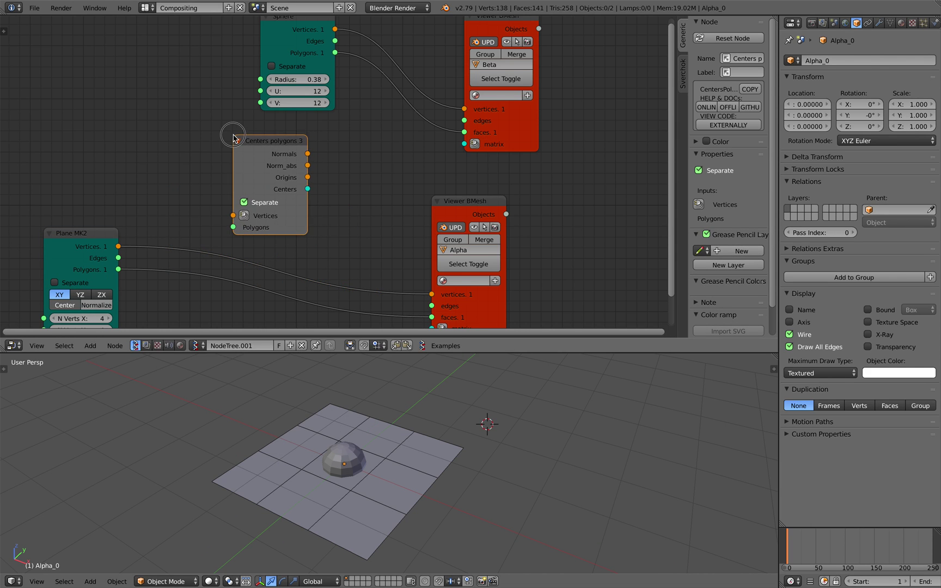
Step: Connect the Plane MK2 node's Vertices and Polygons outputs to the matching Centers polygons inputs
left_click_drag(118, 246, 132, 240)
left_click_drag(229, 215, 233, 216)
left_click_drag(118, 269, 233, 228)
left_click_drag(245, 170, 218, 172)
scroll(221, 189, "down", 1)
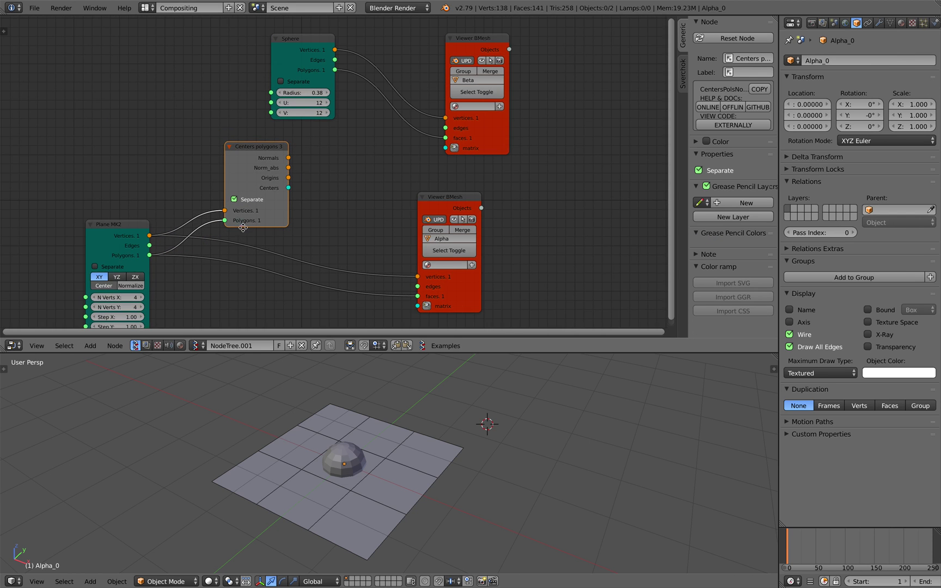
middle_click_drag(336, 485, 335, 488)
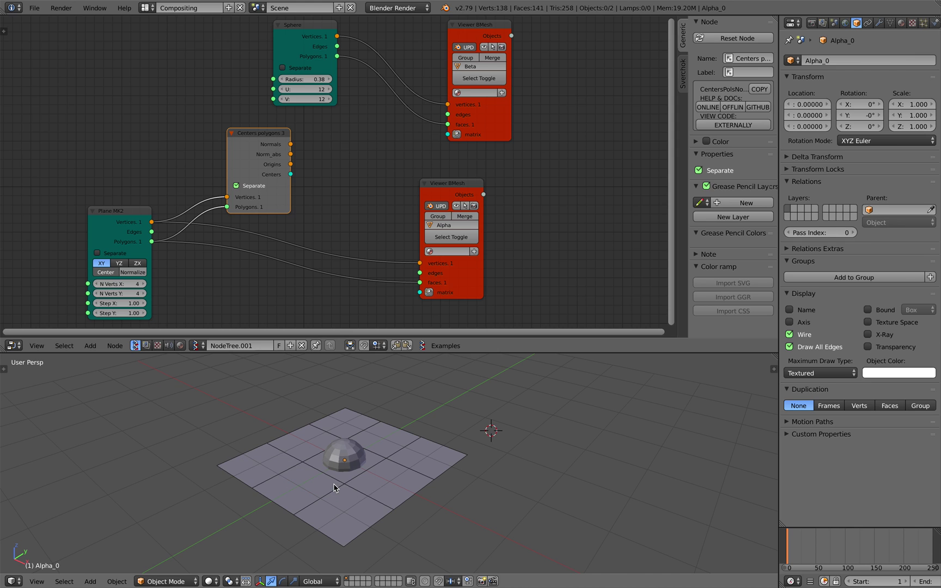
Step: Rearrange the Beta viewer, Sphere and Centers polygons nodes with more space between them
middle_click_drag(442, 235, 434, 254)
left_click_drag(487, 136, 475, 105)
left_click_drag(291, 67, 275, 48)
left_click_drag(264, 155, 244, 140)
middle_click_drag(385, 148, 367, 180)
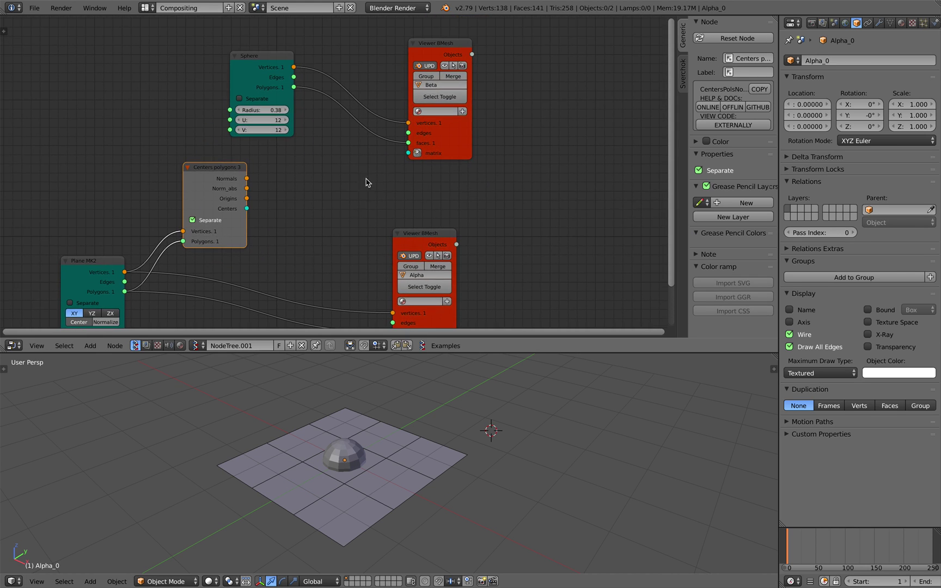
left_click_drag(436, 145, 489, 124)
left_click_drag(279, 88, 276, 69)
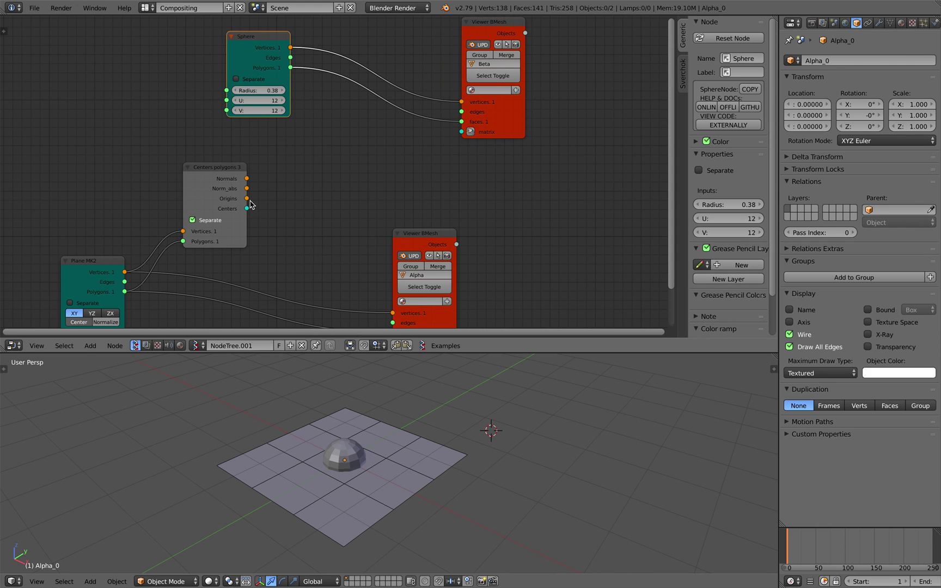
left_click_drag(493, 135, 497, 136)
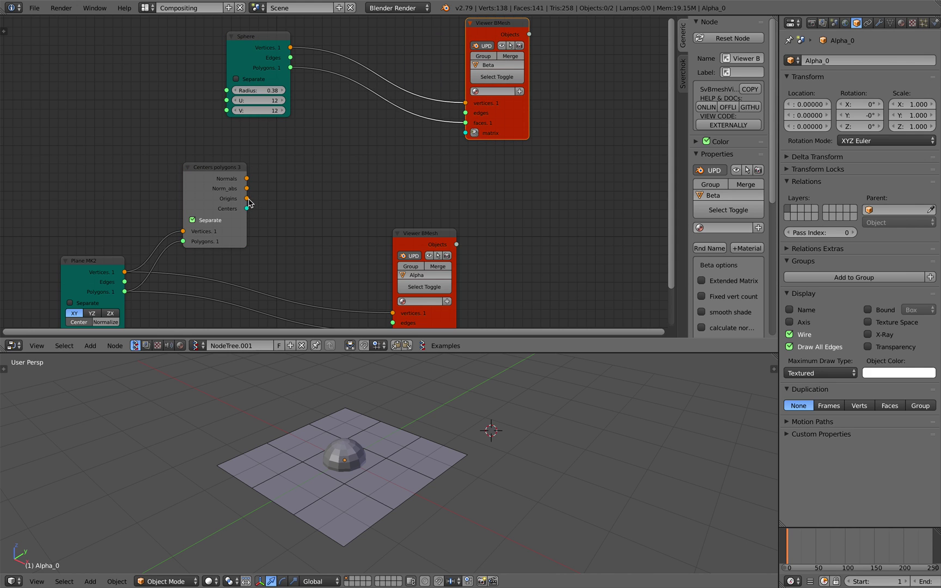
Step: Connect the Centers polygons Origins output to the Beta viewer's matrix input to place a sphere on each plane face
left_click_drag(247, 198, 380, 153)
left_click_drag(462, 136, 464, 134)
middle_click_drag(376, 440, 345, 471)
right_click_drag(345, 474, 391, 488)
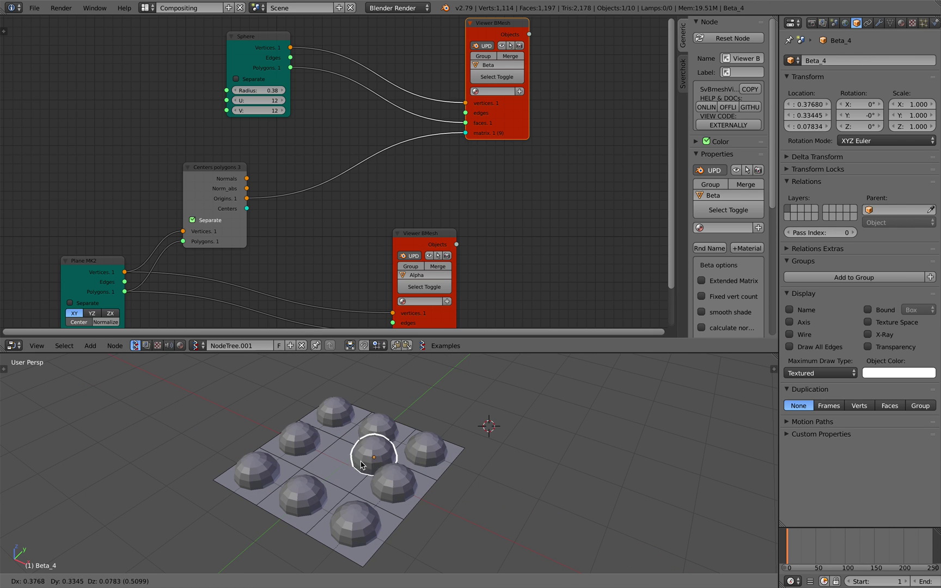
key("Escape")
middle_click_drag(381, 477, 373, 473)
key("ctrl+s")
left_click(373, 473)
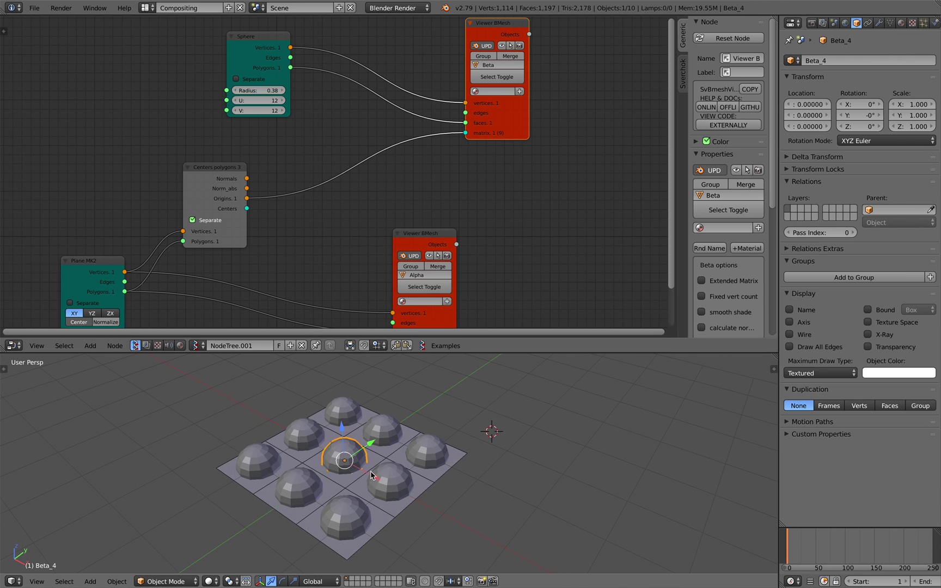
key("a")
Step: Move the Beta viewer up and add a Matrix Apply node beneath it
middle_click_drag(480, 160, 457, 206)
left_click_drag(488, 177, 501, 124)
key("shift+a")
left_click(485, 154)
type("appl")
key("Return")
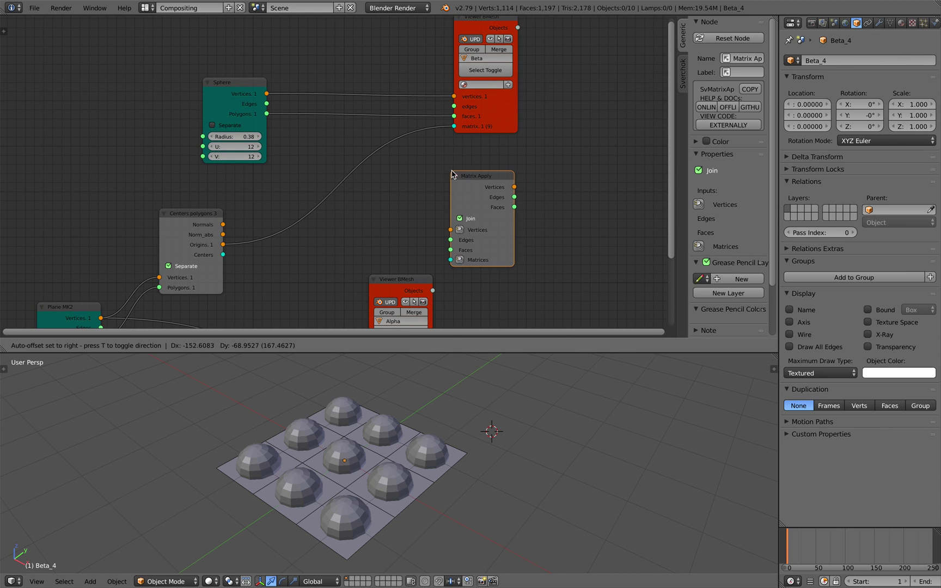
left_click(451, 171)
Step: Reroute the Beta viewer's vertices, faces and matrix links into Matrix Apply's Vertices, Faces and Matrices inputs
left_click_drag(454, 96, 448, 176)
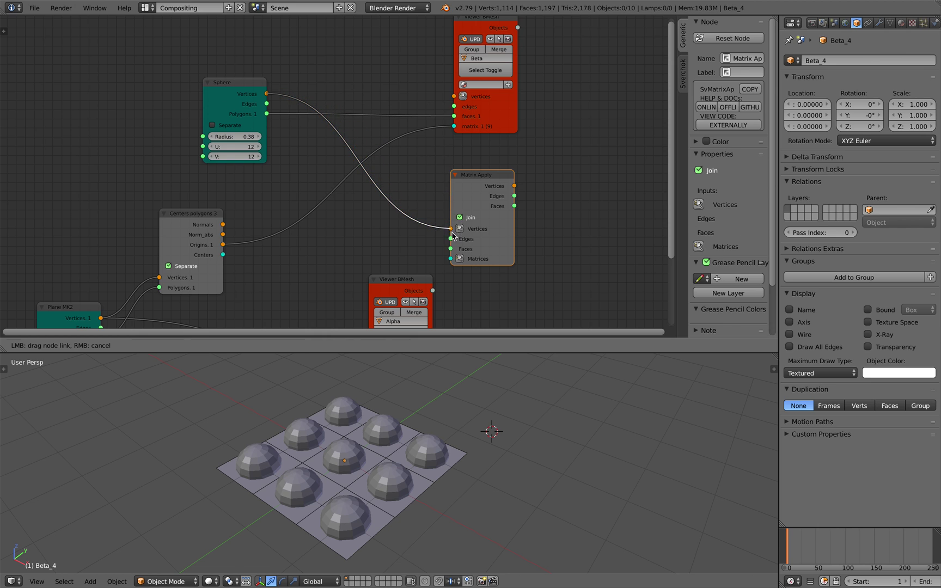
left_click_drag(452, 235, 452, 236)
left_click_drag(454, 116, 446, 224)
left_click_drag(451, 248, 451, 249)
left_click_drag(455, 127, 452, 257)
Step: Place Matrix Apply between the Sphere and the Beta viewer, and link its Vertices and Faces outputs to that viewer
left_click_drag(482, 175, 453, 98)
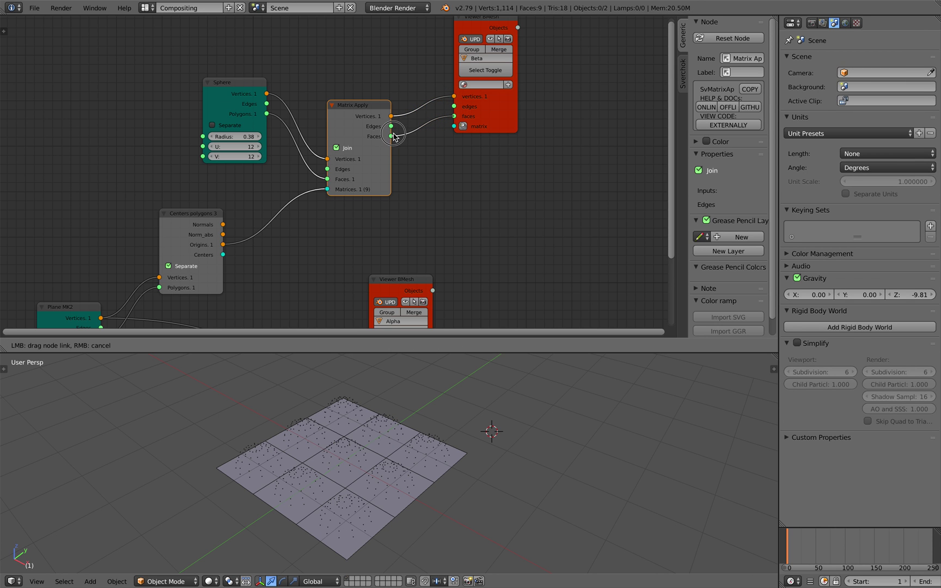
left_click_drag(393, 134, 392, 137)
middle_click_drag(382, 447, 392, 428)
right_click(389, 432)
Step: Reduce the Sphere node's Radius to 0.27 and save the file
left_click_drag(236, 136, 233, 137)
middle_click_drag(383, 447, 386, 407)
middle_click_drag(356, 291, 372, 204)
key("ctrl+s")
left_click(372, 204)
middle_click_drag(319, 292, 332, 259)
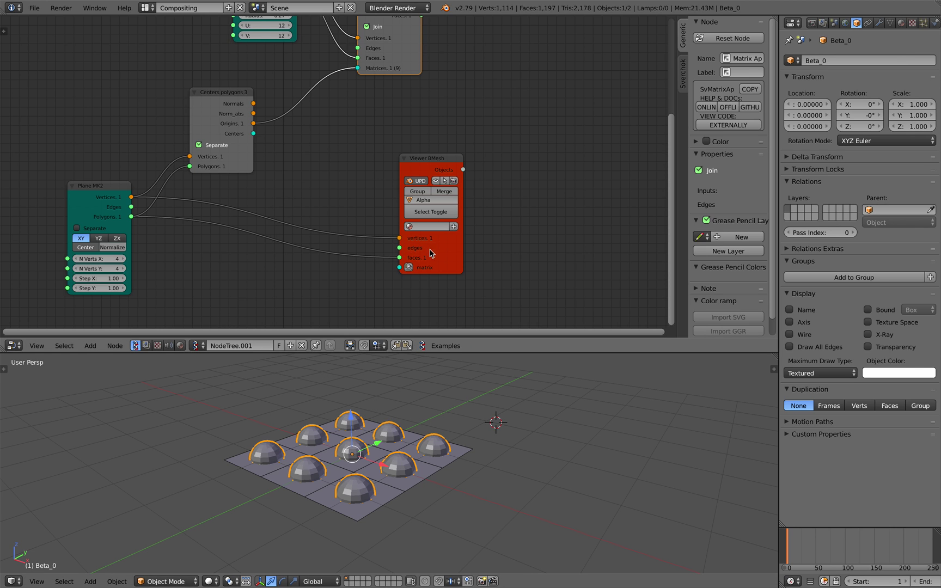
Step: Select the Alpha_0 plane and split the properties area, turning its upper part into an Outliner
left_click_drag(426, 255, 440, 253)
mouse_move(454, 444)
middle_mouse_down()
mouse_move(434, 455)
mouse_move(446, 456)
middle_mouse_up()
scroll(374, 267, "down", 2)
middle_click_drag(389, 237, 378, 268)
right_click(456, 444)
left_click_drag(936, 18, 925, 193)
left_click(792, 22)
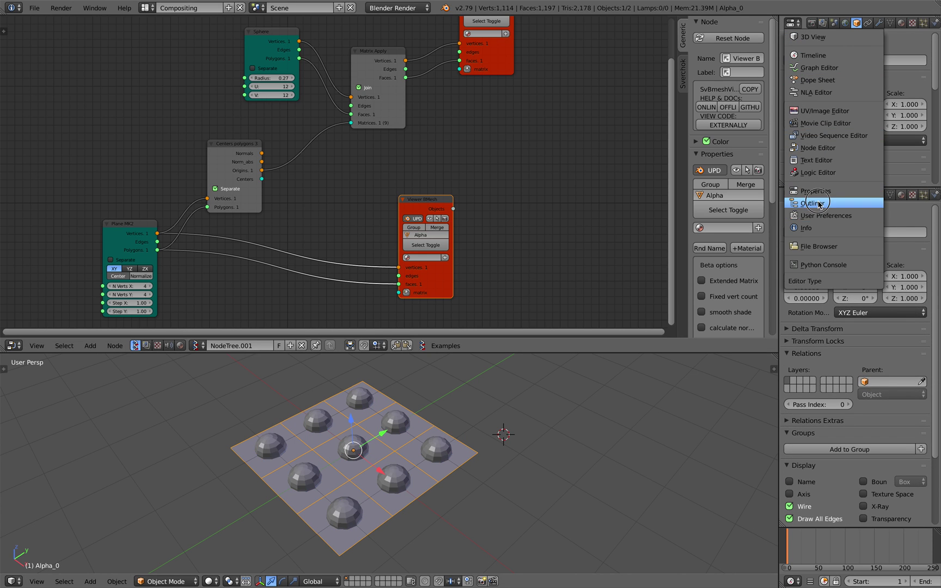
left_click(820, 203)
Step: Add a Boolean modifier to Alpha_0 with Beta_0 as its object and Difference as the operation
left_click(878, 196)
left_click(846, 232)
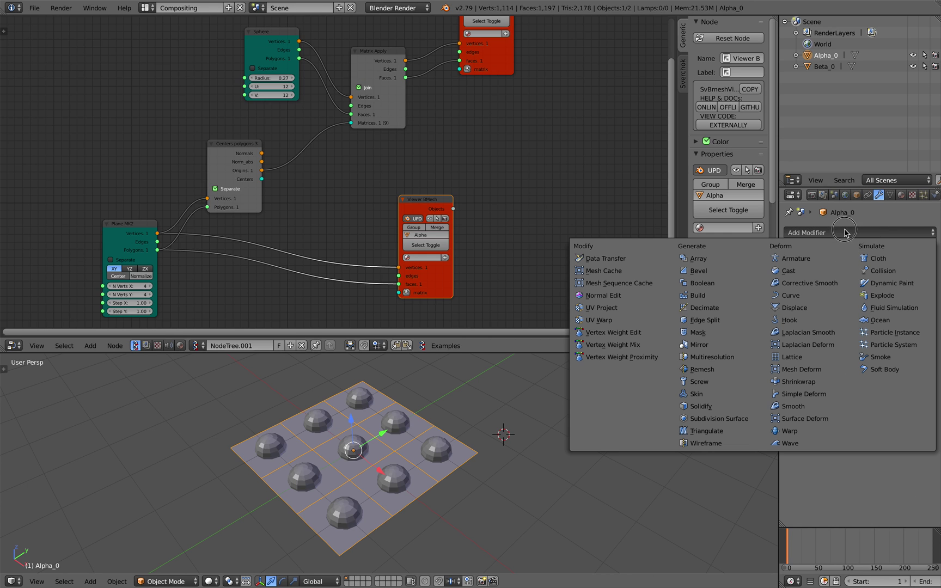
left_click(727, 289)
left_click(897, 295)
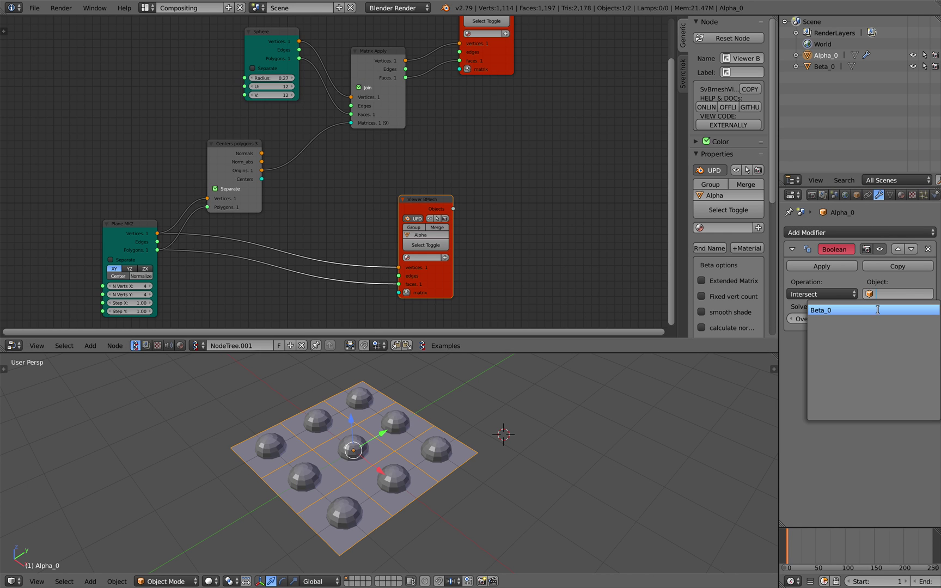
left_click(882, 309)
middle_click_drag(495, 476, 542, 439, "shift")
left_click(811, 294)
left_click(813, 258)
Step: Save the file and hide Beta_0 in the viewport to reveal the Boolean cuts
key("ctrl+s")
left_click(542, 438)
key("ctrl+s")
left_click(443, 424)
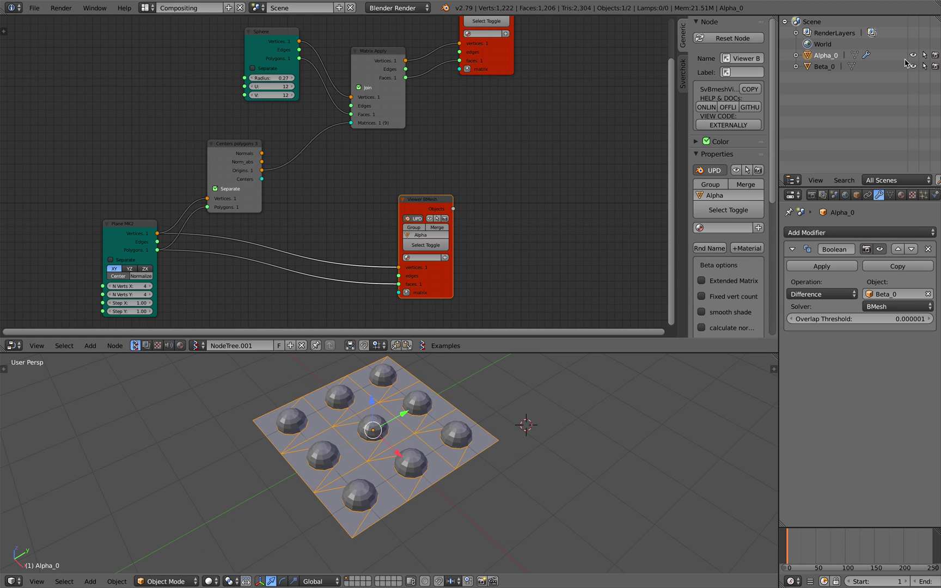
left_click(913, 66)
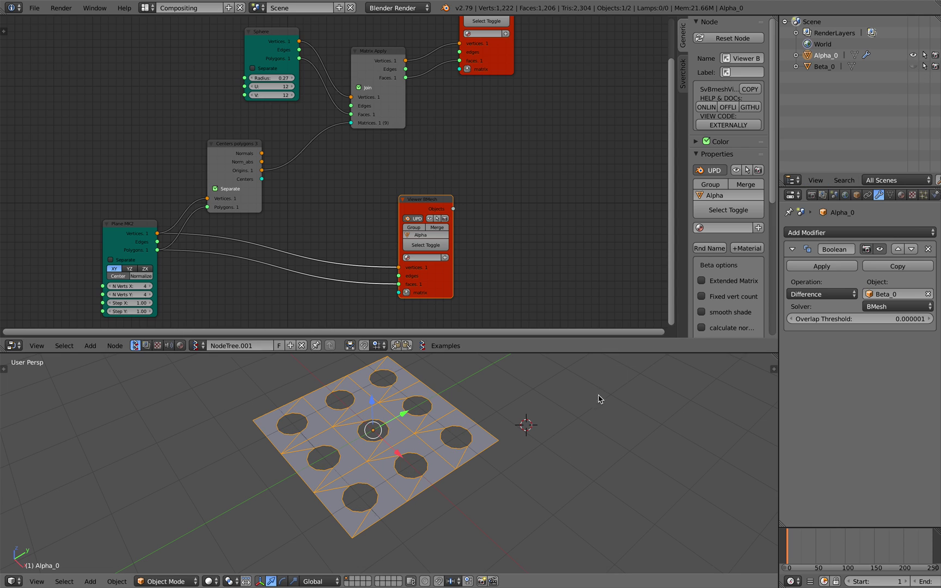
middle_click_drag(598, 399, 386, 424)
Step: Try the Carve solver on the Boolean modifier and return it to BMesh
left_click(898, 306)
left_click(886, 284)
left_click(890, 308)
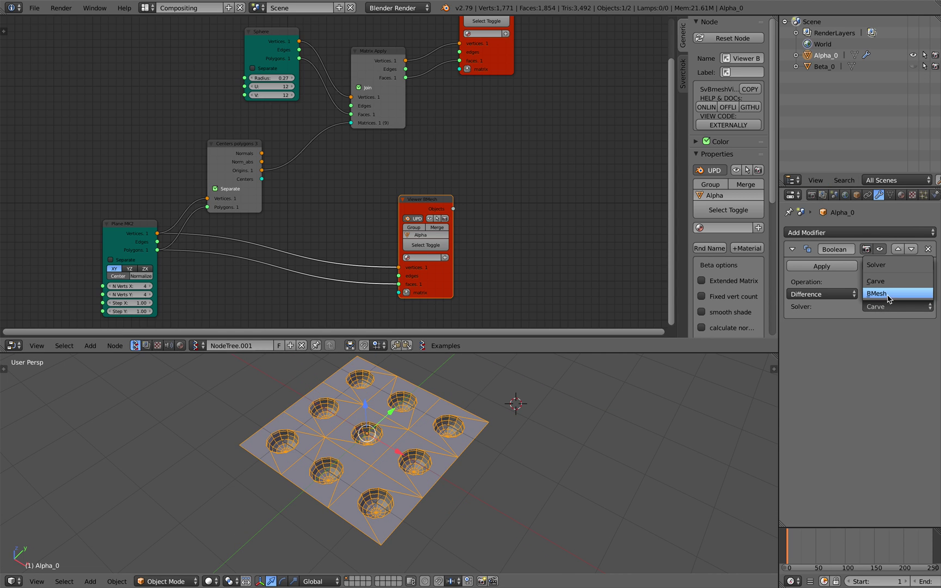
left_click(885, 297)
middle_click_drag(542, 451, 504, 448)
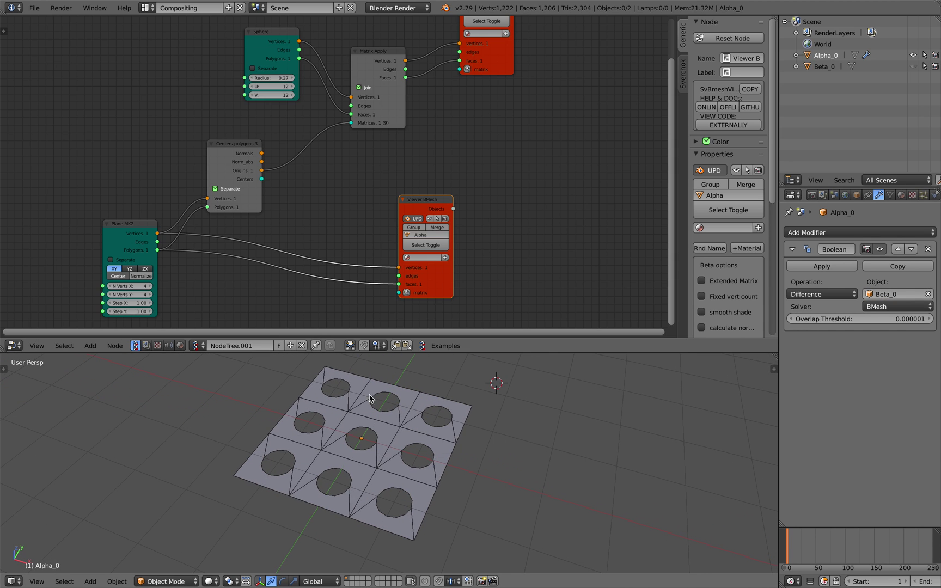
left_click(34, 8)
left_click(74, 105)
left_click(864, 49)
left_click(873, 41)
scroll(347, 442, "up", 3)
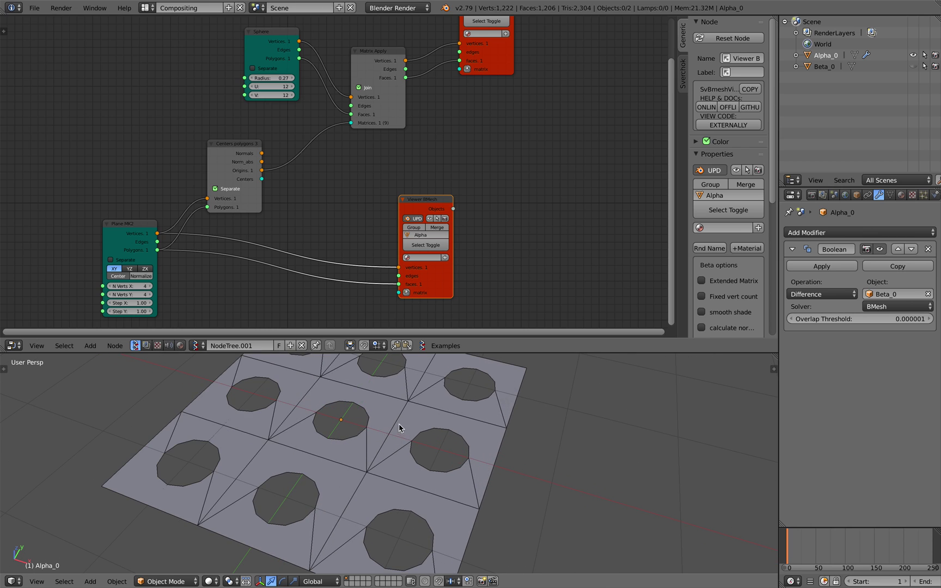
scroll(398, 427, "down", 3)
left_click(881, 293)
left_click(851, 309)
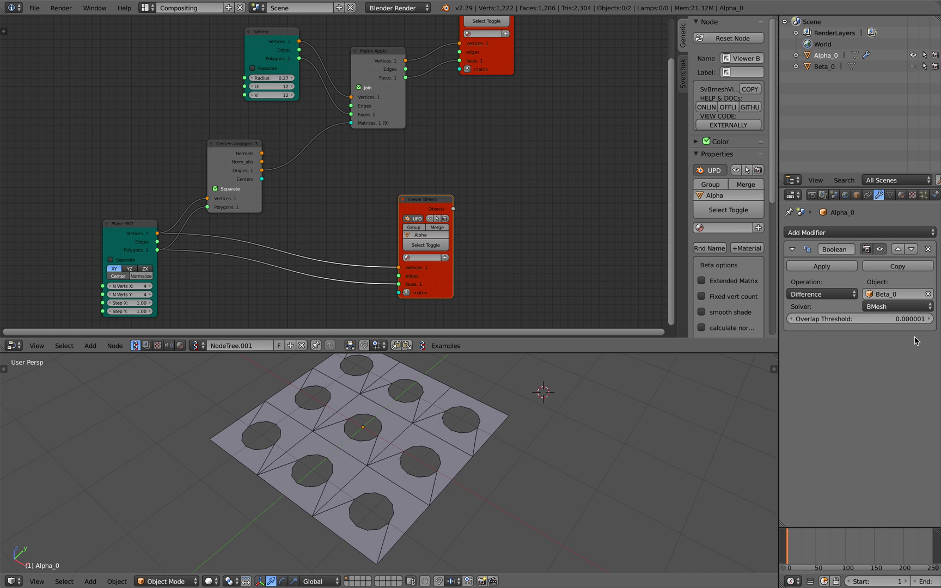
Step: Set the Boolean modifier's solver to Carve and view the cut plane
left_click(896, 306)
left_click(890, 284)
middle_click_drag(578, 426, 607, 416)
mouse_move(418, 435)
middle_mouse_down()
mouse_move(390, 426)
mouse_move(400, 444)
mouse_move(401, 409)
mouse_move(409, 445)
middle_mouse_up()
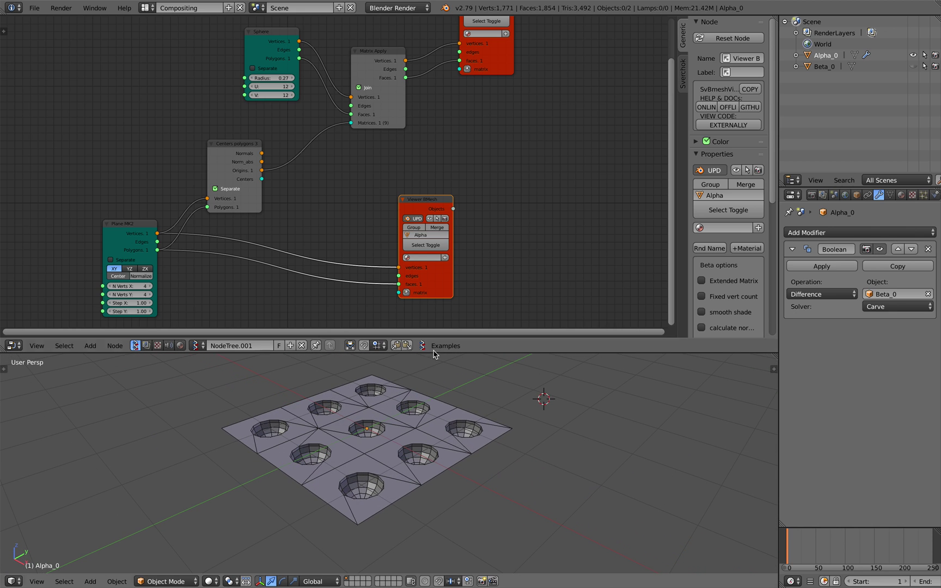
Step: Move the Alpha viewer node farther from Plane MK2 to make room between them, and save the file
left_click_drag(440, 293, 471, 281)
middle_click_drag(417, 289, 452, 241)
scroll(452, 240, "up", 1)
left_click_drag(162, 177, 143, 175)
key("ctrl+s")
left_click(143, 175)
scroll(543, 224, "up", 2)
left_click_drag(543, 223, 567, 247)
Step: Add a Solidify node between Plane MK2 and the Alpha viewer
key("alt+space")
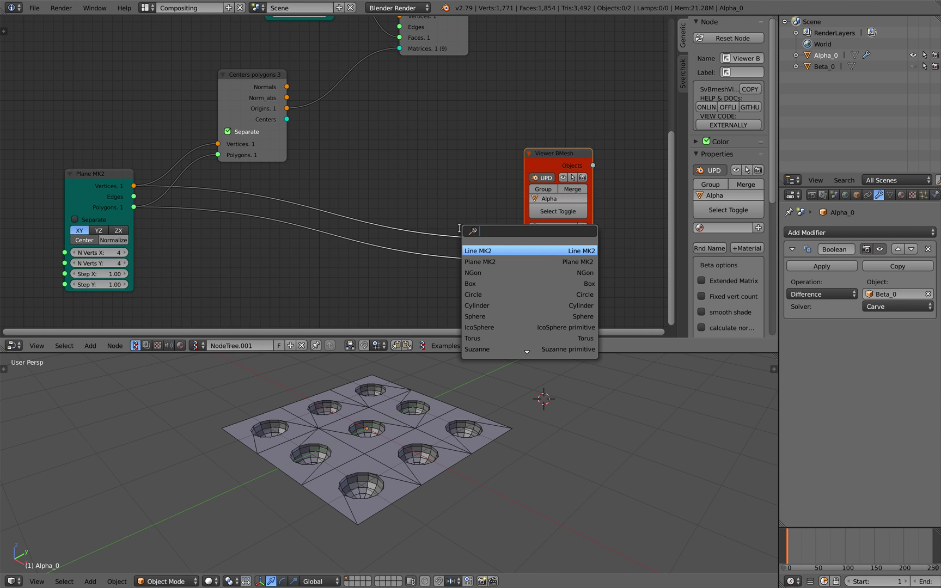
type("solid")
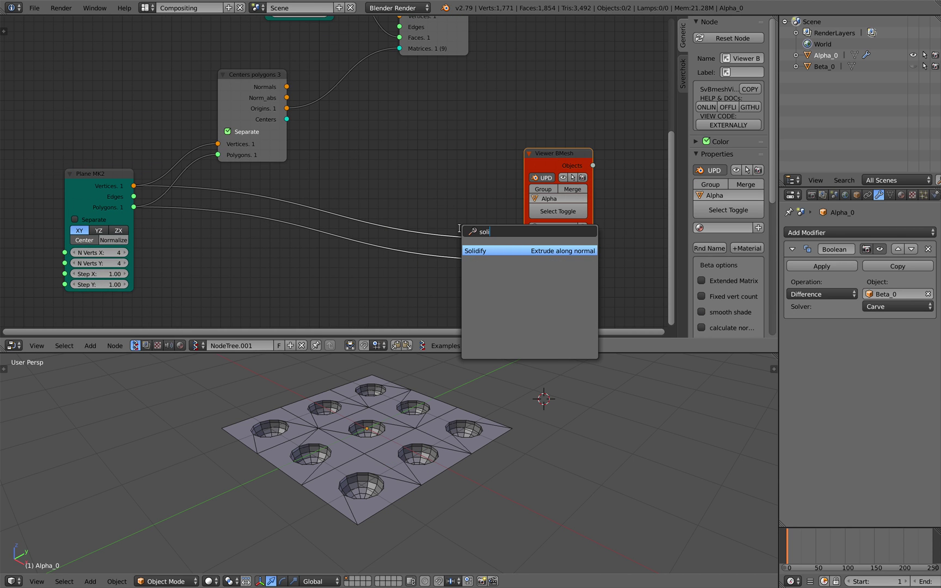
key("Return")
left_click(454, 119)
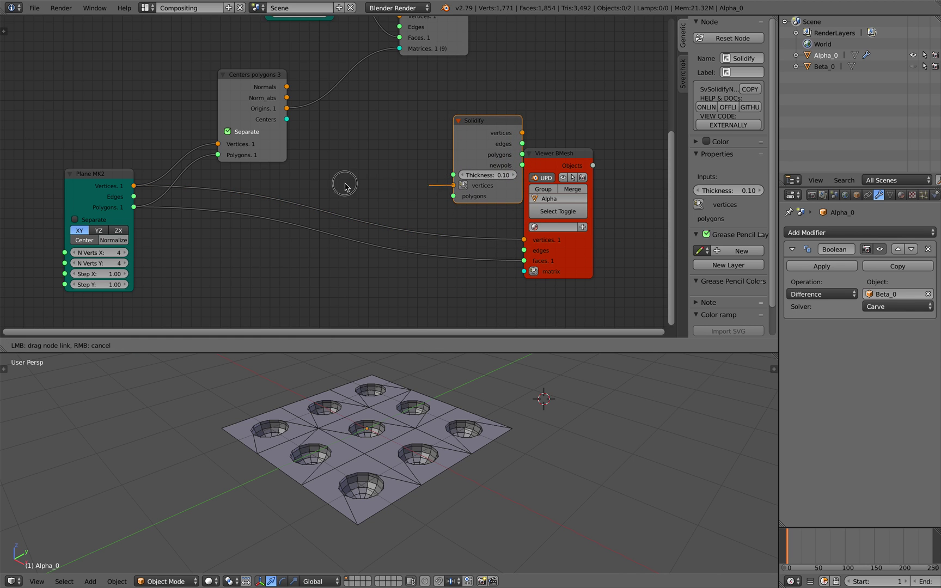
Step: Route Plane MK2's Vertices and Polygons through the Solidify node into the Alpha viewer's vertices and faces inputs
left_click_drag(138, 189, 463, 194)
left_click_drag(456, 138, 410, 147)
left_click_drag(475, 142, 524, 239)
left_click_drag(476, 163, 496, 202)
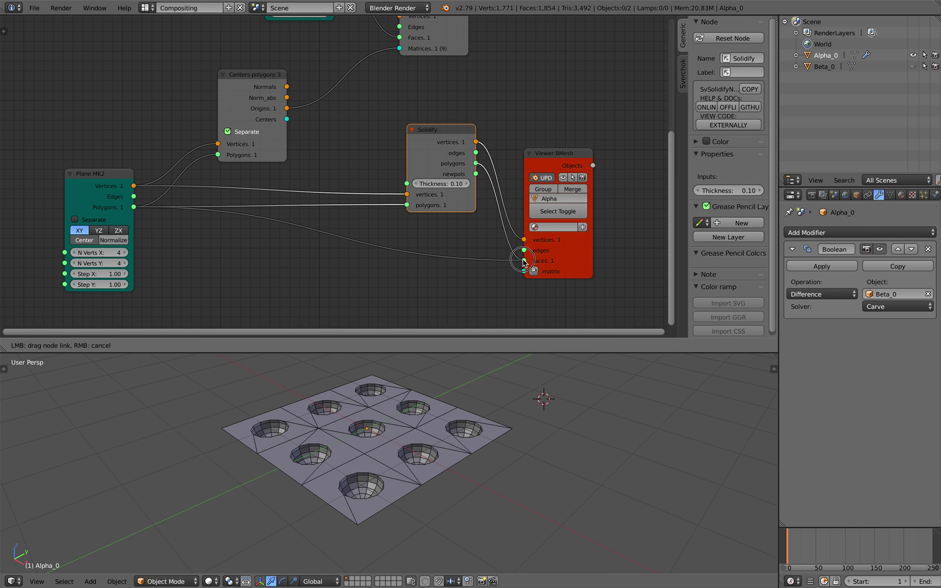
Step: Finish linking Solidify's polygons output to the Alpha viewer's faces, move the Solidify node lower, and save over the file
left_click_drag(523, 260, 523, 261)
left_click_drag(448, 136, 452, 166)
middle_click_drag(452, 163, 454, 152)
key("ctrl+s")
left_click(455, 152)
Step: Set the Solidify node's thickness to 0.49
left_click_drag(455, 204, 477, 204)
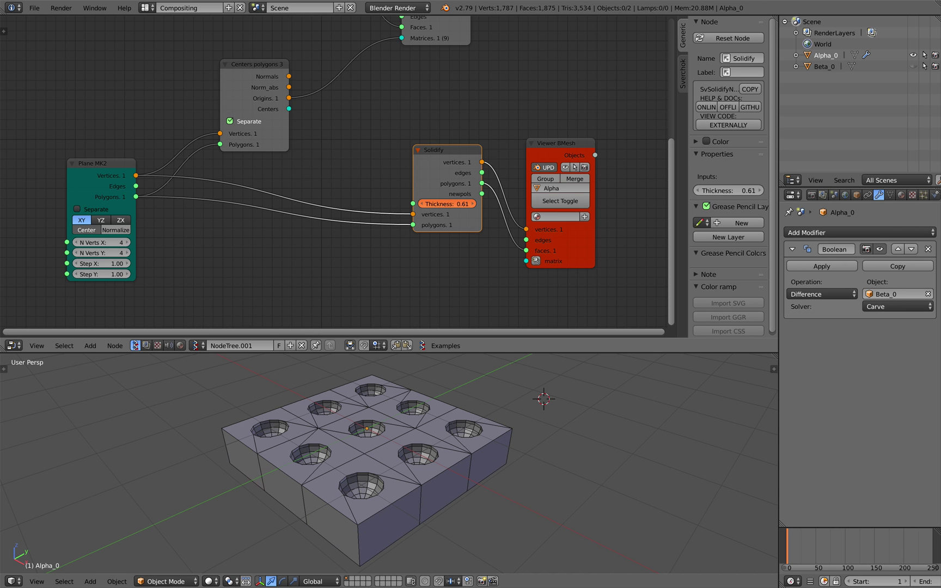
middle_click_drag(484, 367, 444, 372)
middle_click_drag(471, 427, 448, 417)
Step: Try to duplicate the cut block along the Y axis
right_click(495, 435)
scroll(496, 434, "down", 3)
scroll(485, 425, "down", 1)
key("shift+d")
key("y")
left_click(545, 428)
middle_click_drag(522, 424, 432, 434, "shift")
left_click(491, 420)
Step: Duplicate the Alpha_0 block in place and apply the Boolean modifier on the copy
right_click(407, 433)
scroll(431, 438, "up", 2)
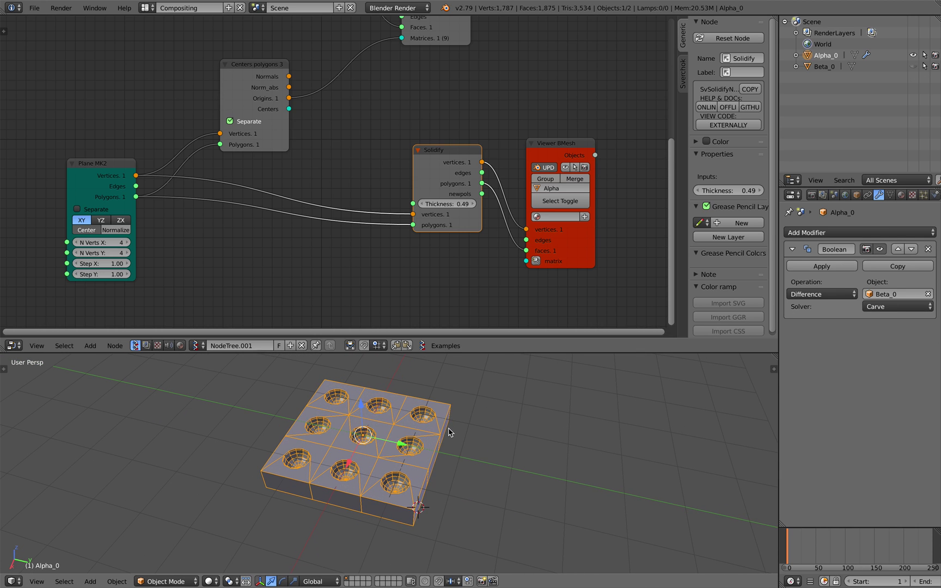
key("shift+d")
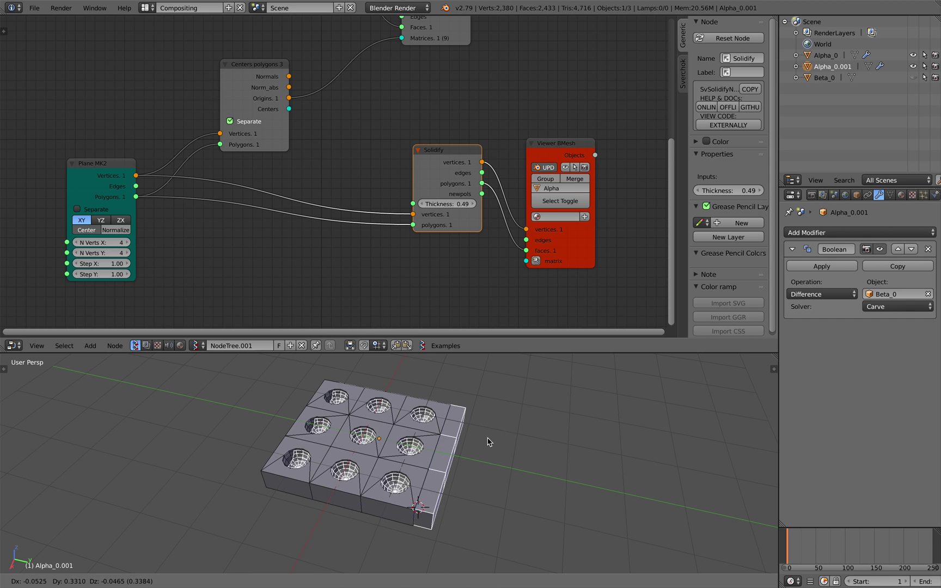
right_click(492, 439)
middle_click_drag(493, 441, 452, 441)
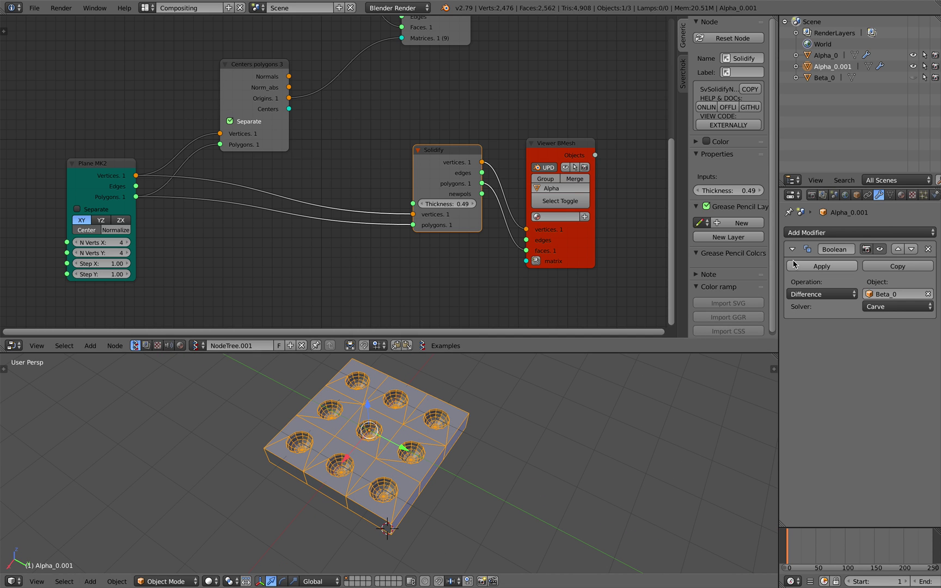
left_click(822, 265)
Step: Move the copied block about 3.42 units along the Y axis, beside the original, and save over the file
middle_click_drag(532, 510, 551, 503)
key("g")
key("y")
left_click(685, 479)
middle_click_drag(652, 460, 593, 442)
key("ctrl+s")
left_click(634, 444)
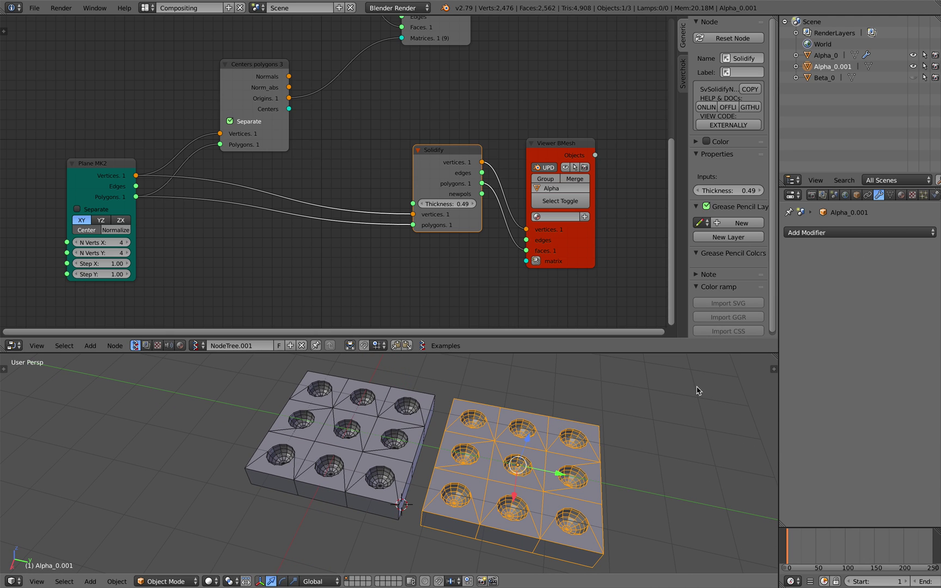
Step: Enlarge the 3D view, show its properties shelf, enable Backface Culling in the shading settings, and deselect all objects
left_click_drag(681, 353, 681, 293)
scroll(680, 297, "up", 2)
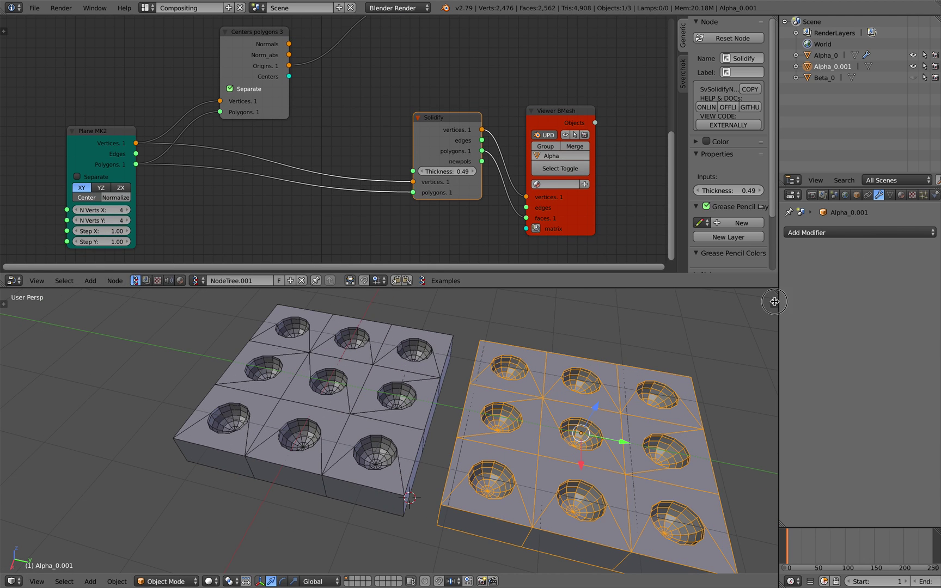
left_click(775, 301)
scroll(730, 527, "down", 10)
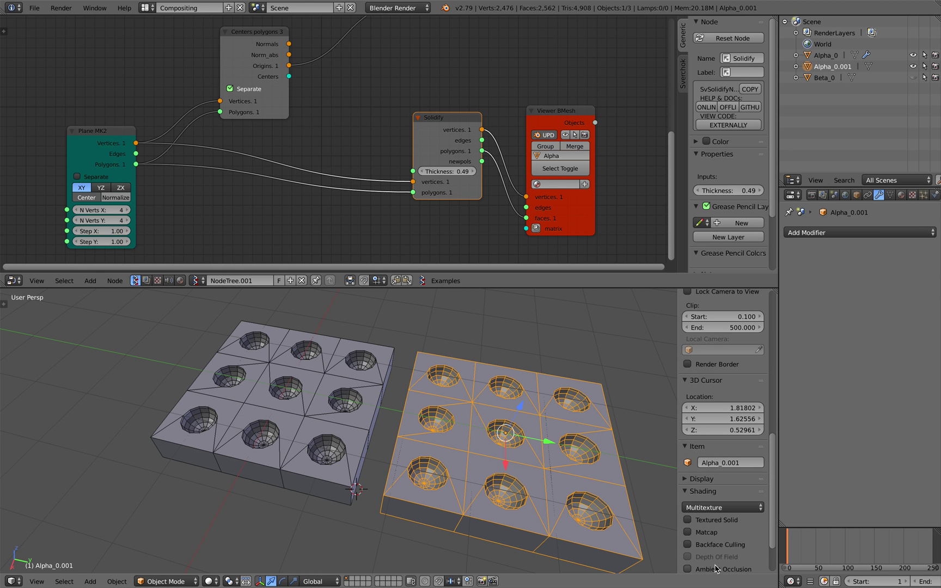
middle_click_drag(525, 456, 544, 452)
key("a")
Step: Add a Remesh modifier to the copied block and set its octree depth to 5
left_click(850, 231)
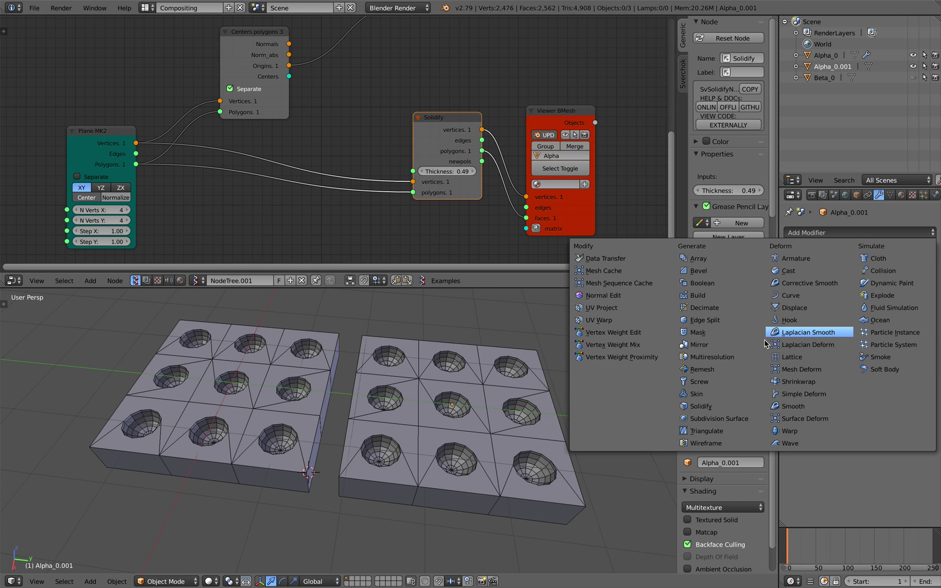
left_click(762, 370)
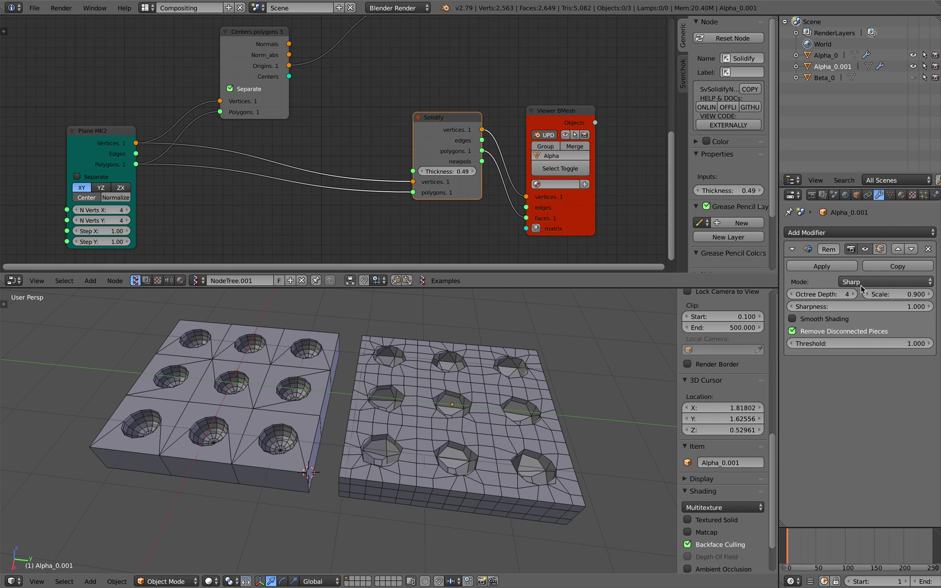
middle_click_drag(442, 409, 471, 421)
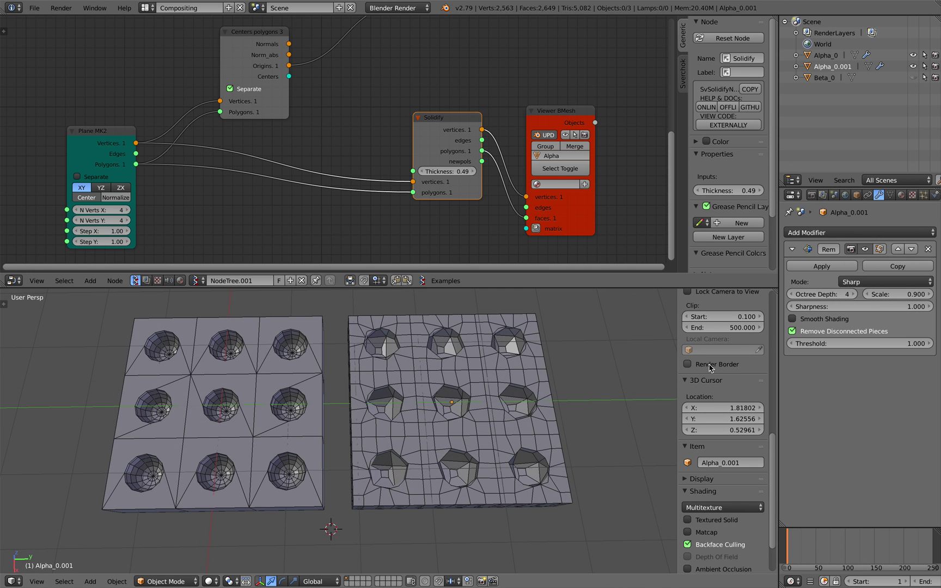
left_click(863, 233)
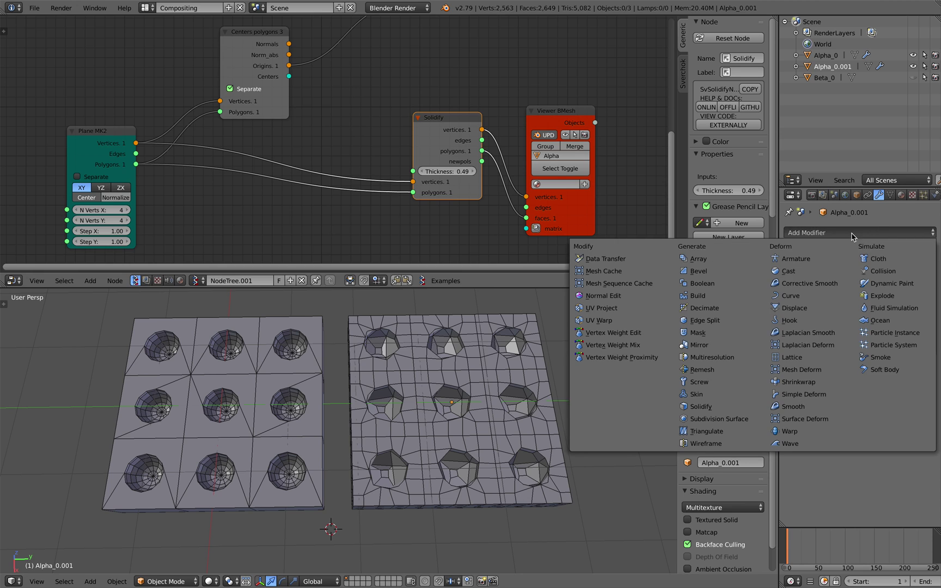
left_click(844, 233)
left_click(853, 294)
Step: Set the Remesh mode to Smooth with octree depth 7 and inspect the copied block's mesh
left_click(853, 282)
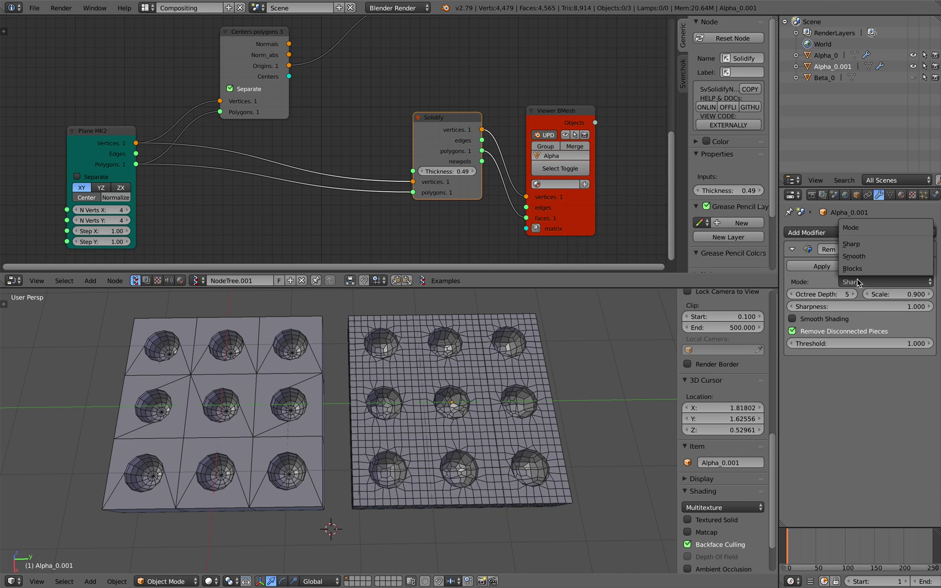
left_click(856, 264)
left_click(854, 294)
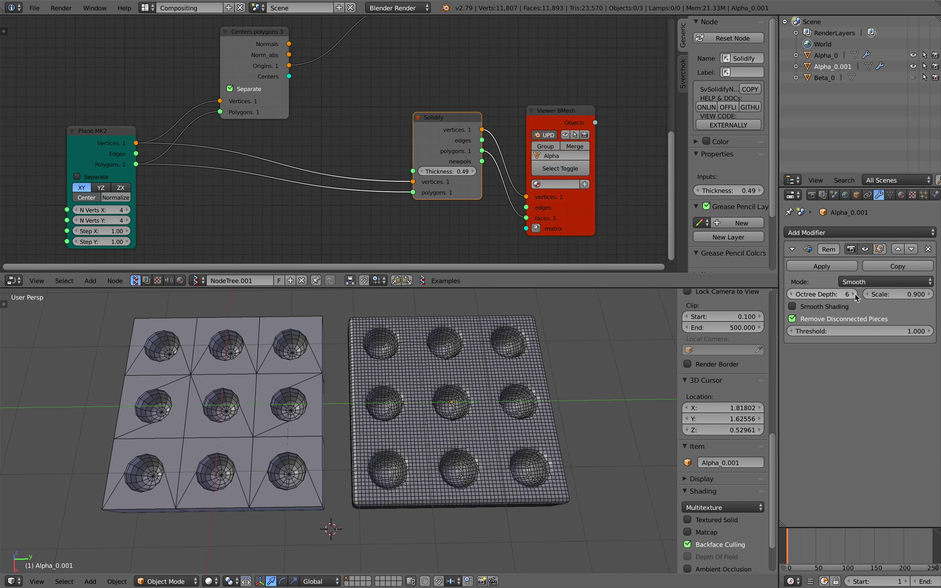
middle_click_drag(563, 434, 534, 388)
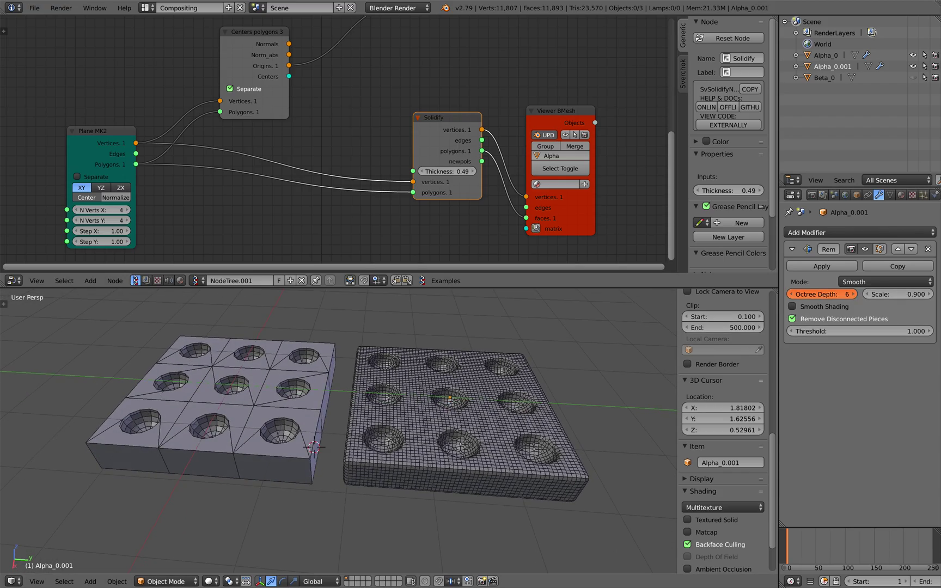
left_click_drag(840, 294, 855, 294)
scroll(497, 446, "up", 8)
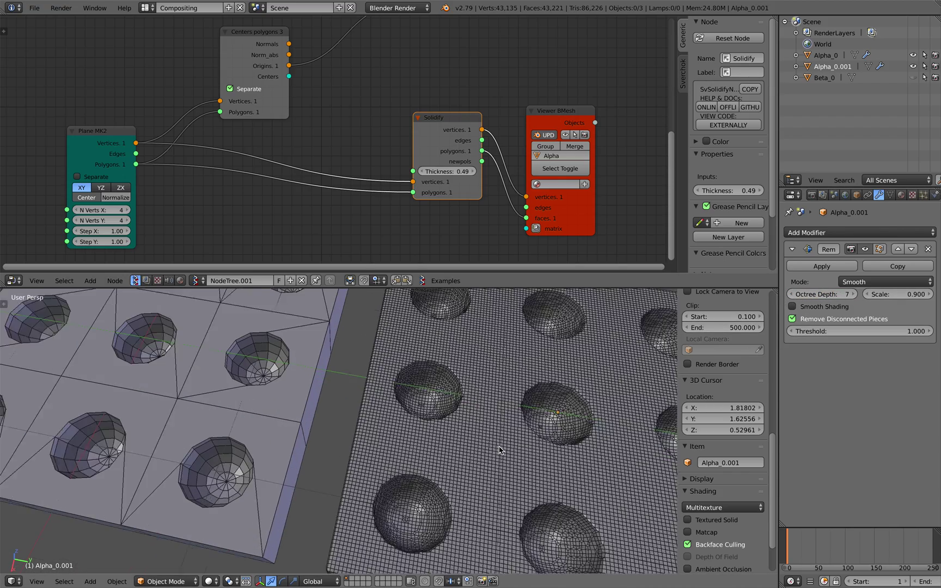
key("a")
key("a")
middle_click_drag(436, 448, 519, 357)
right_click(435, 422)
key("a")
scroll(435, 423, "down", 5)
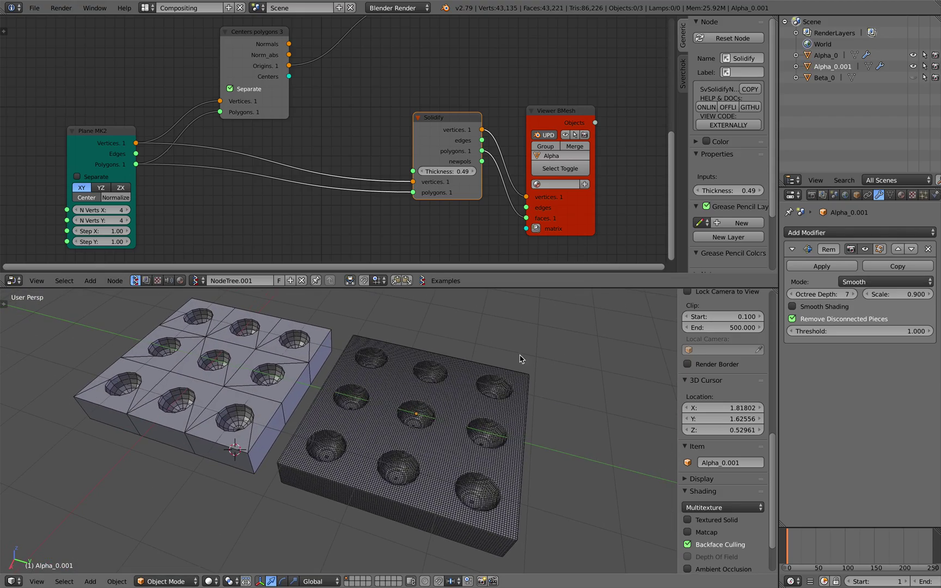
Step: Turn off Wire and Draw All Edges for the remeshed copy and inspect its smooth surface
right_click(509, 376)
left_click(856, 196)
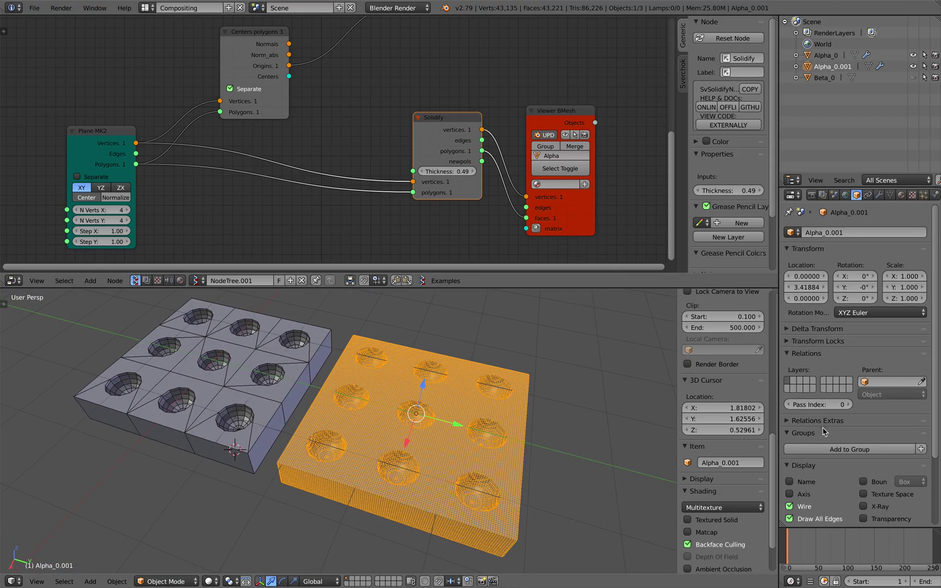
left_click(805, 509)
key("a")
middle_click_drag(571, 459, 585, 458)
right_click(511, 421)
middle_click_drag(512, 420, 366, 508)
scroll(513, 425, "up", 4)
key("a")
scroll(495, 436, "down", 2)
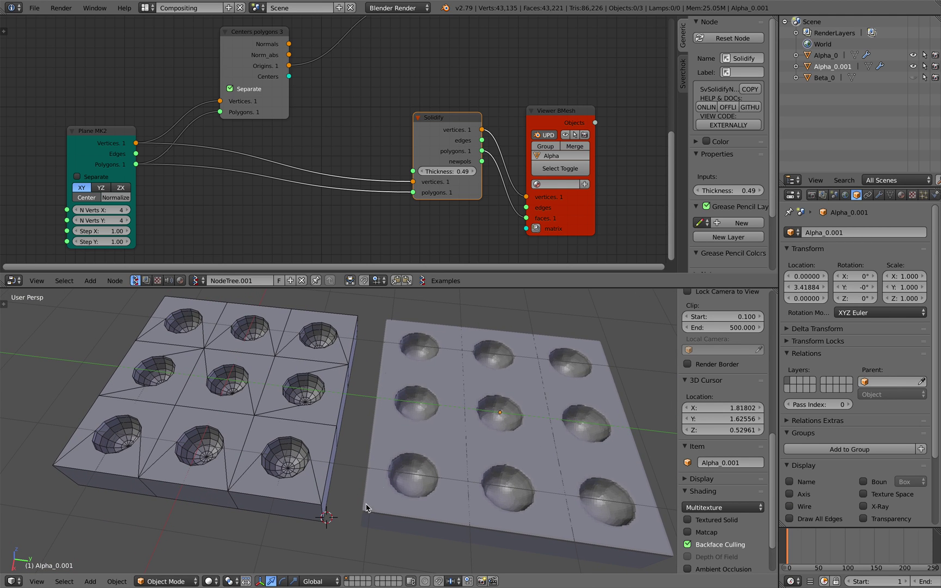
Step: Delete the remeshed copy and center the view on the original block
scroll(425, 470, "down", 1)
right_click(430, 468)
key("x")
left_click(432, 467)
middle_click_drag(350, 432, 440, 442, "shift")
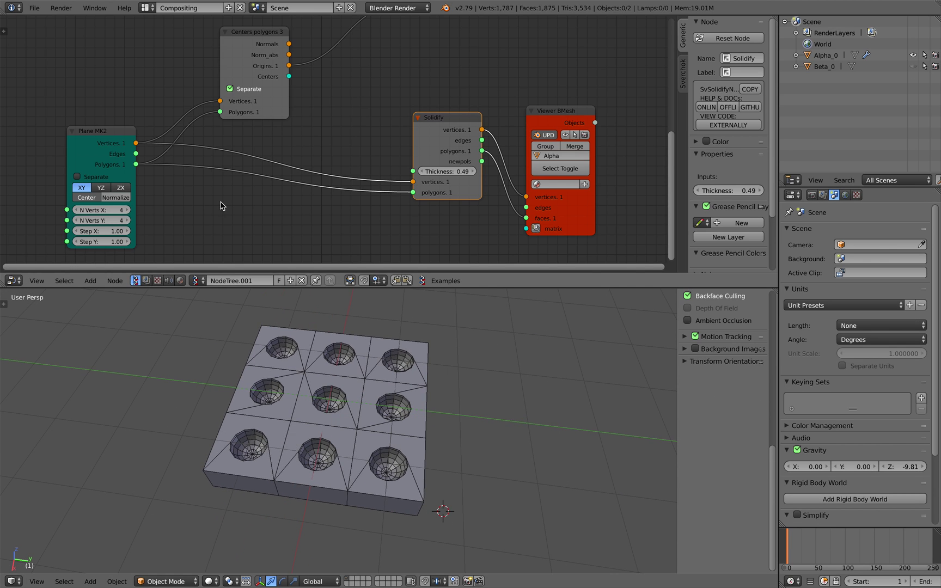
Step: Save the scene as nodice_003.blend on the Desktop
left_click(34, 8)
left_click(71, 105)
key("Return")
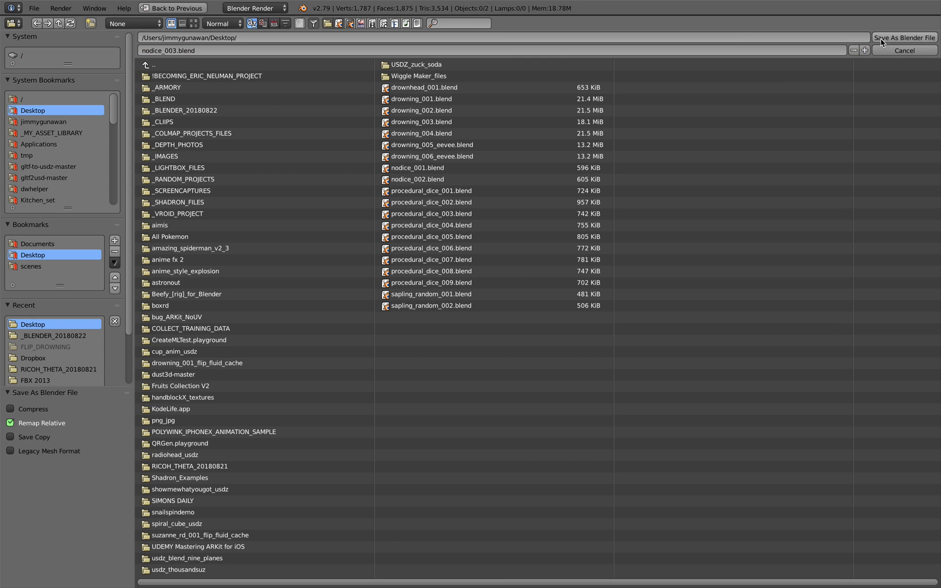
Step: Reposition the Centers polygons and Plane MK2 nodes to tidy the tree, and save over the file
left_click_drag(272, 98, 307, 91)
left_click_drag(168, 146, 175, 128)
middle_click_drag(208, 120, 200, 159)
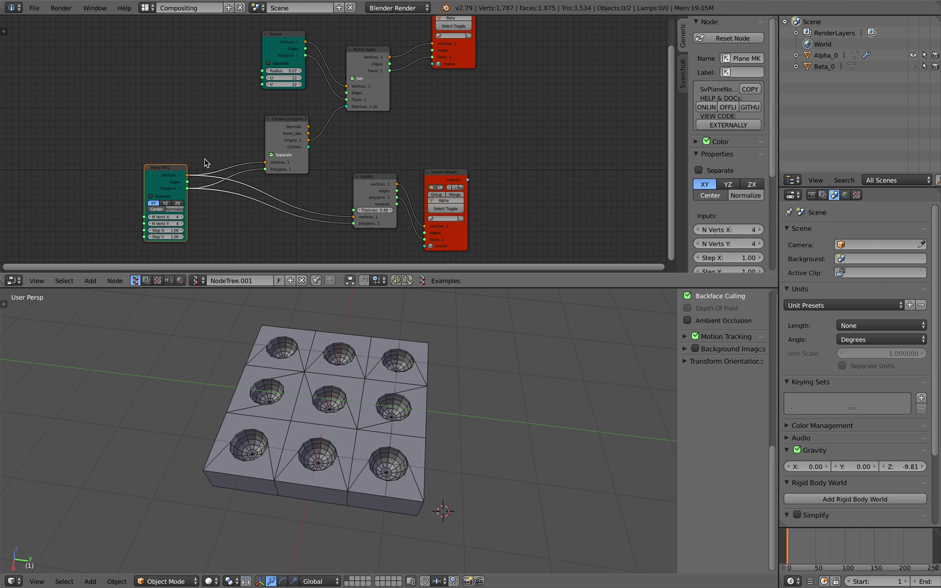
middle_click_drag(385, 446, 374, 447)
key("ctrl+s")
left_click(374, 446)
middle_click_drag(252, 175, 273, 165)
Step: Set Plane MK2's N Verts X to 7 and N Verts Y to 8
left_click_drag(202, 207, 206, 207)
left_click_drag(203, 212, 208, 212)
middle_click_drag(309, 376, 366, 380)
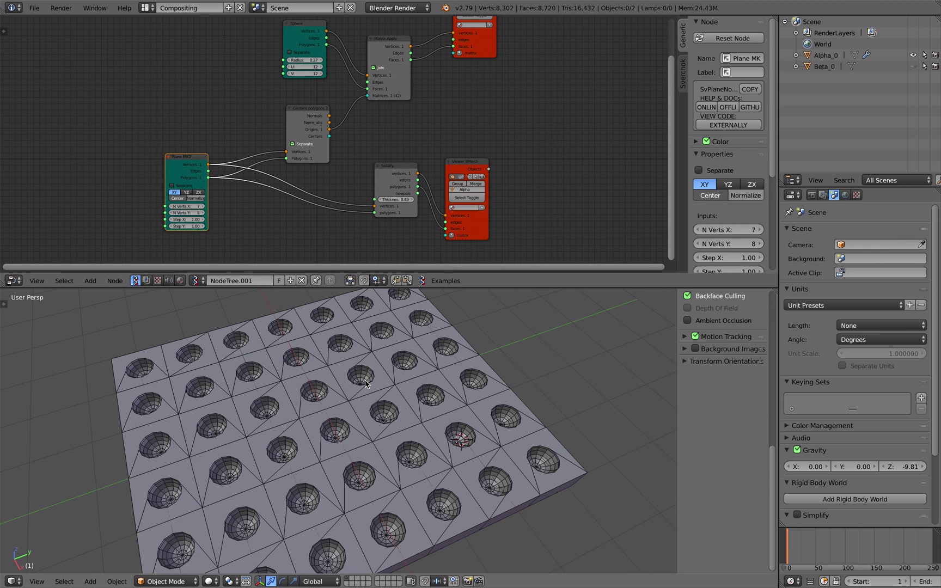
middle_click_drag(269, 319, 272, 294)
Step: Reduce Plane MK2's N Verts X to 2 for a single row of holes
left_click_drag(172, 207, 166, 208)
middle_click_drag(349, 408, 355, 447)
scroll(402, 195, "up", 3)
Step: Thin the perforated strip by setting the Solidify thickness to 0.17
left_click_drag(409, 210, 390, 210)
middle_click_drag(452, 391, 461, 399)
mouse_move(412, 211)
left_mouse_down()
mouse_move(422, 211)
mouse_move(407, 210)
left_mouse_up()
middle_click_drag(474, 384, 462, 401)
scroll(461, 392, "up", 3)
middle_click_drag(453, 313, 449, 341)
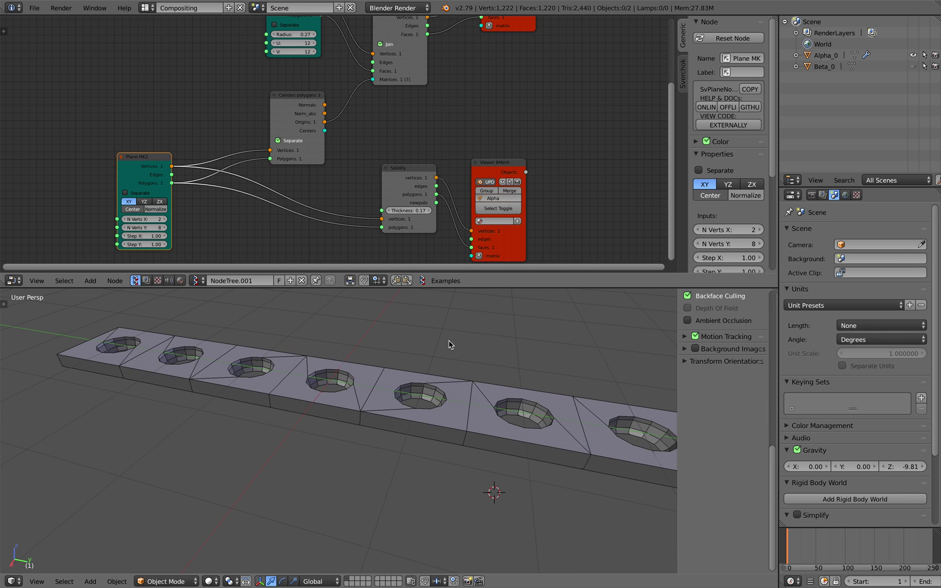
Step: Set the Solidify thickness to 0.54 and save over nodice_003.blend
left_click_drag(414, 212, 435, 212)
scroll(437, 349, "down", 2)
middle_click_drag(442, 351, 448, 370)
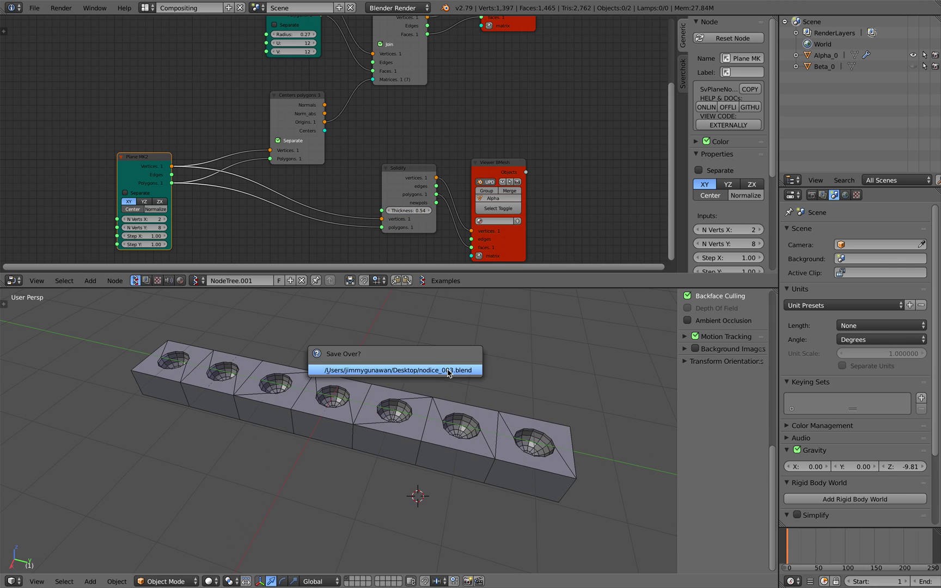
Step: Open the recent file procedural_dice_007.blend
left_click(34, 8)
mouse_move(66, 43)
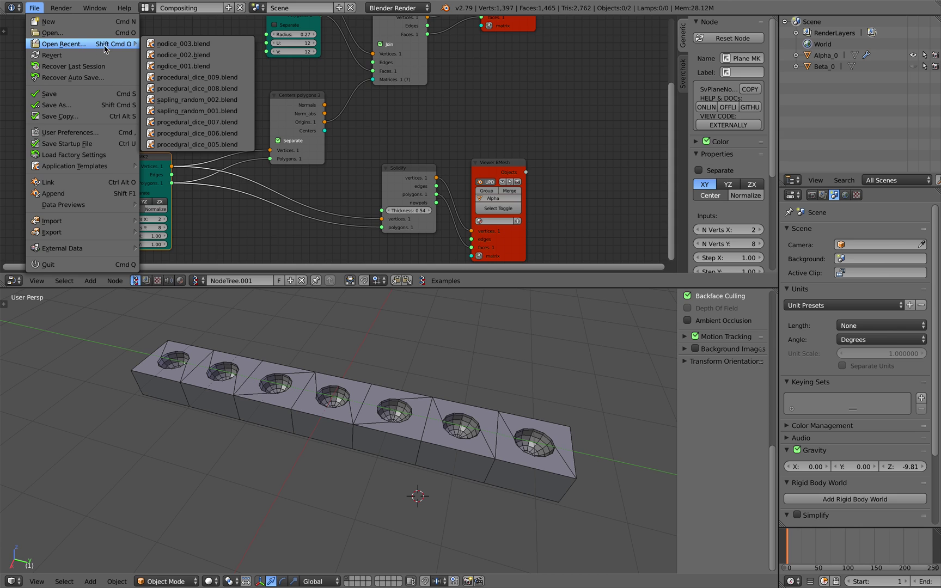
left_click(232, 122)
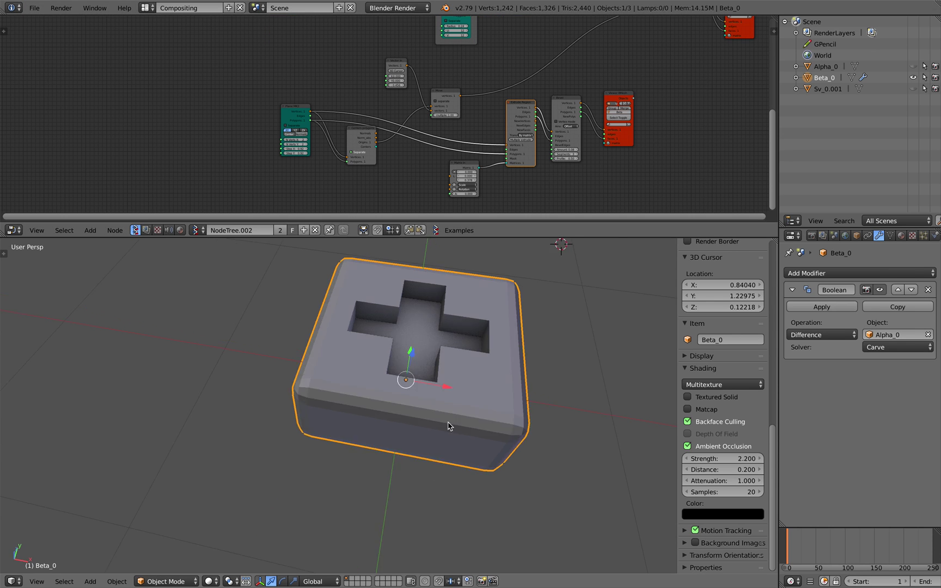
Step: Enlarge the node editor area, make room beside the plus-cut block in the 3D view, and save over the file
scroll(381, 399, "down", 3)
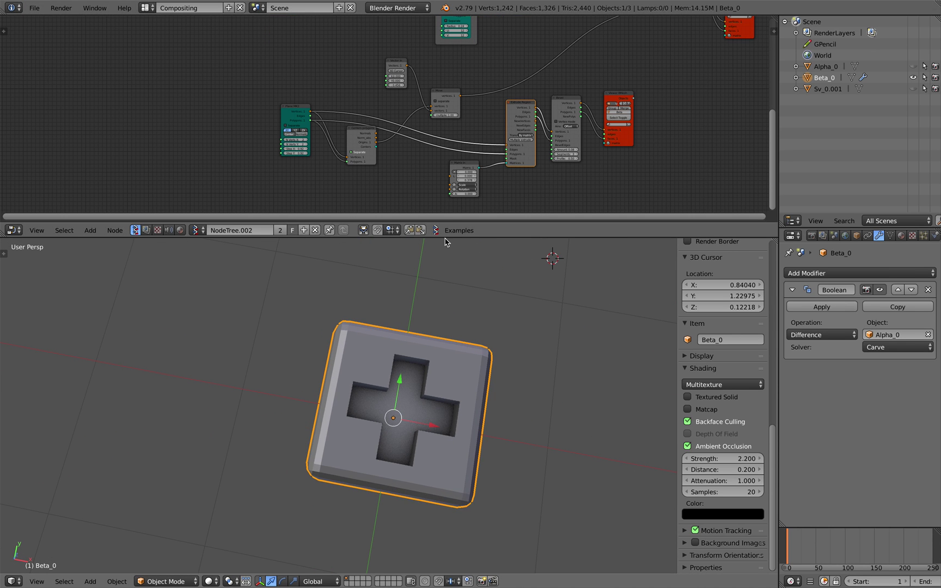
left_click_drag(447, 237, 474, 279)
middle_click_drag(491, 350, 353, 343, "shift")
key("ctrl+s")
left_click(353, 343)
scroll(381, 357, "down", 3)
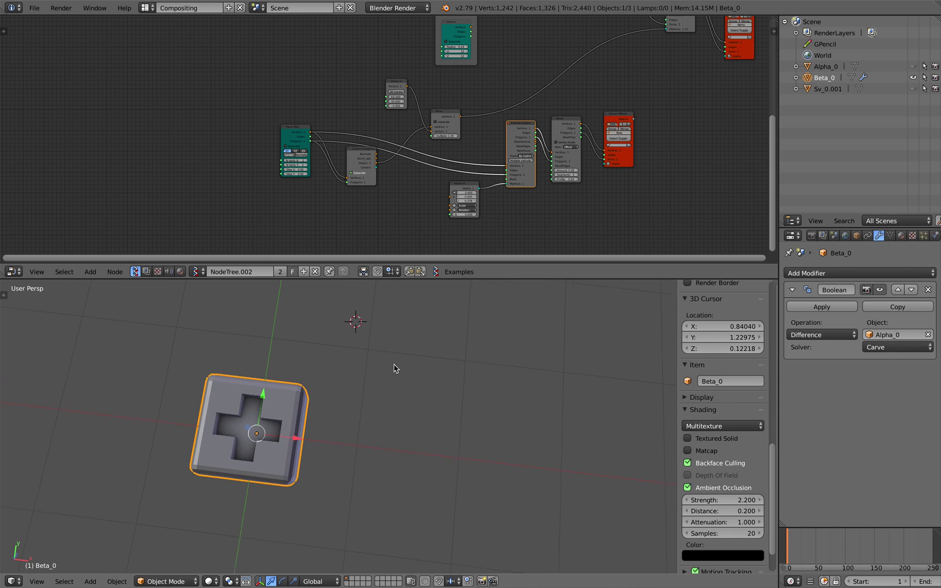
Step: Sketch a 3 by 3 grid with the Grease Pencil beside the block, marking the four corner cells with crosses
middle_click_drag(395, 368, 403, 375)
key("d")
left_click_drag(380, 359, 386, 480)
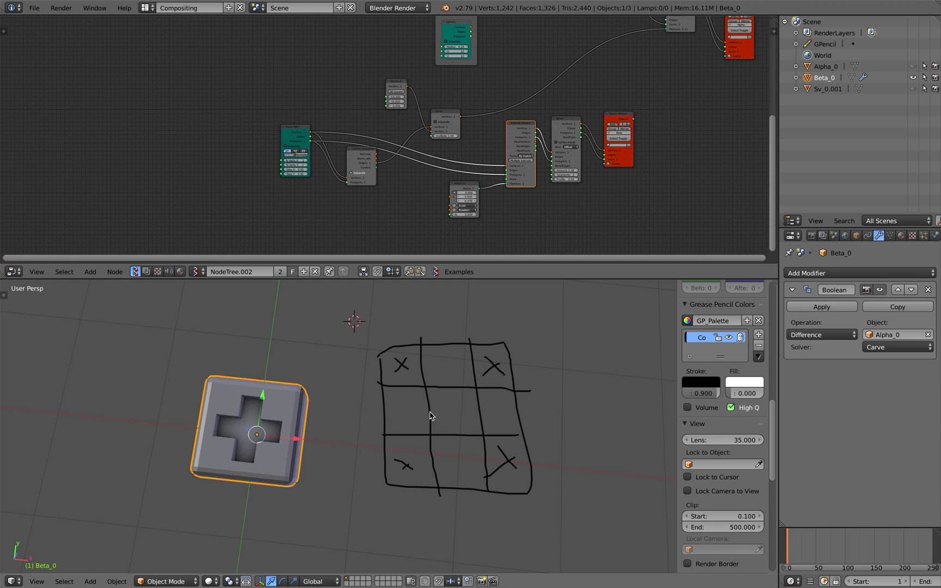
Step: Nudge the Plane MK2 and List Input nodes outward inside their frame and examine the List Input's index values
scroll(431, 113, "down", 7)
scroll(368, 188, "up", 9)
middle_click_drag(392, 48, 293, 123)
scroll(293, 123, "up", 5)
mouse_move(293, 124)
middle_mouse_down()
mouse_move(274, 111)
mouse_move(294, 120)
middle_mouse_up()
left_click_drag(176, 34, 161, 36)
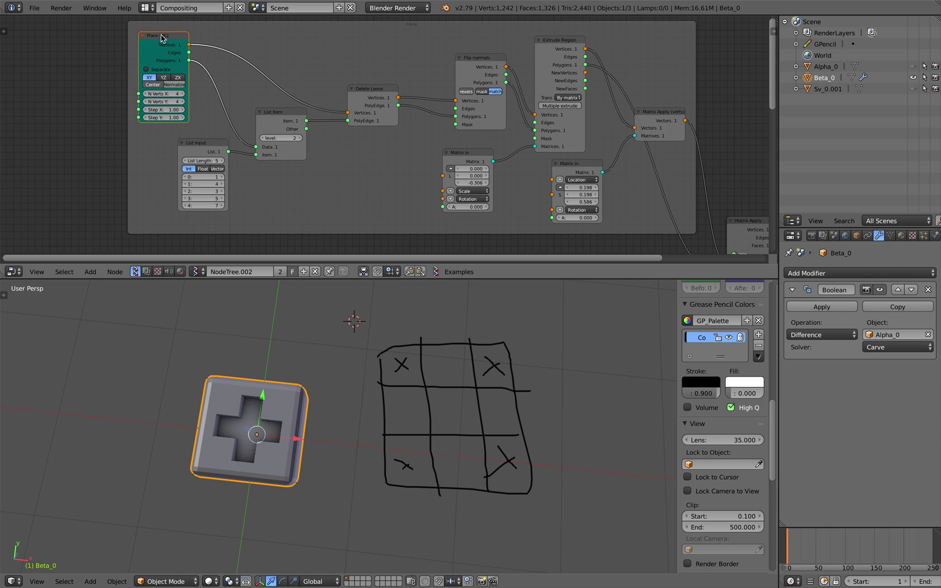
left_click_drag(199, 145, 191, 147)
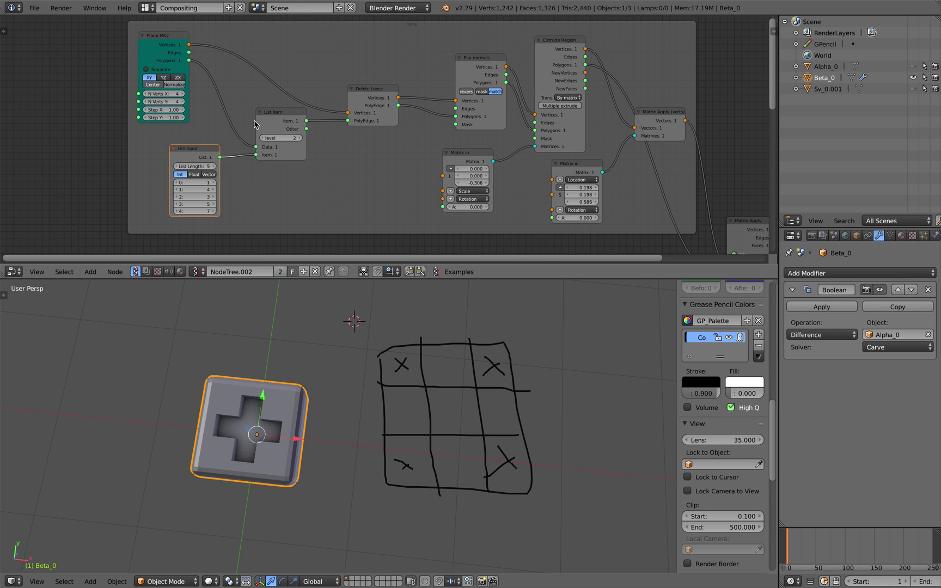
scroll(192, 147, "up", 3)
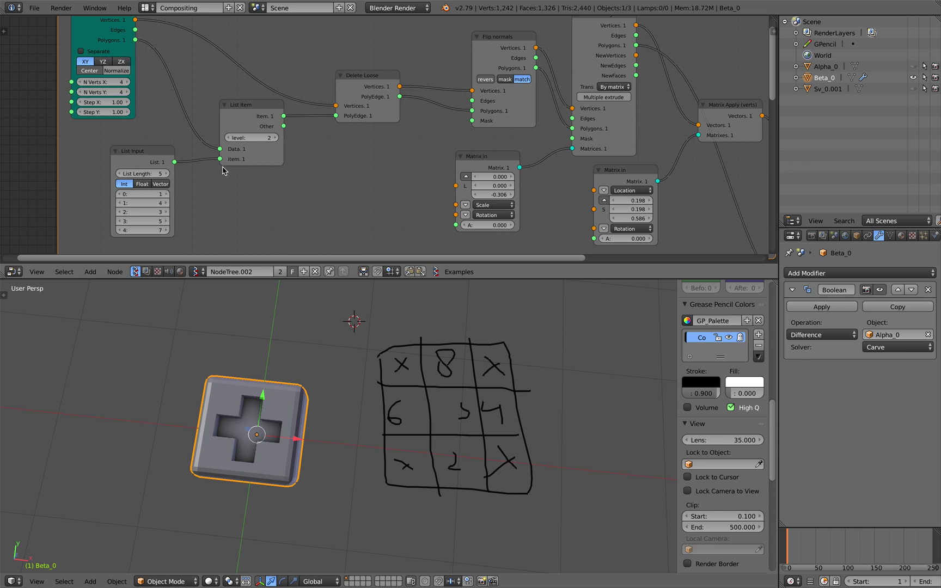
scroll(154, 210, "up", 2)
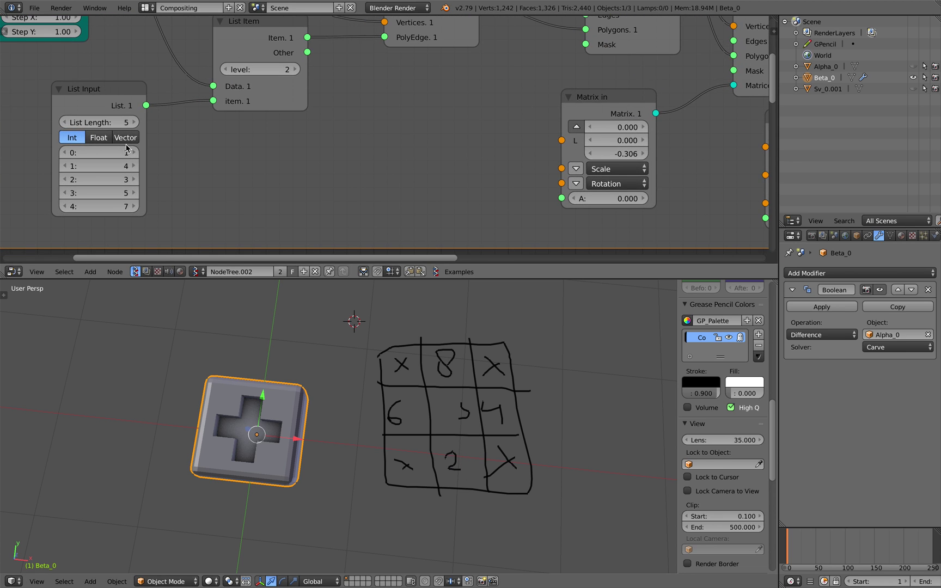
Step: Reposition the List Item, Delete Loose and Flip normals nodes within the frame
scroll(125, 167, "down", 3)
middle_click_drag(198, 141, 222, 185)
left_click_drag(246, 113, 223, 110)
middle_click_drag(255, 125, 219, 173)
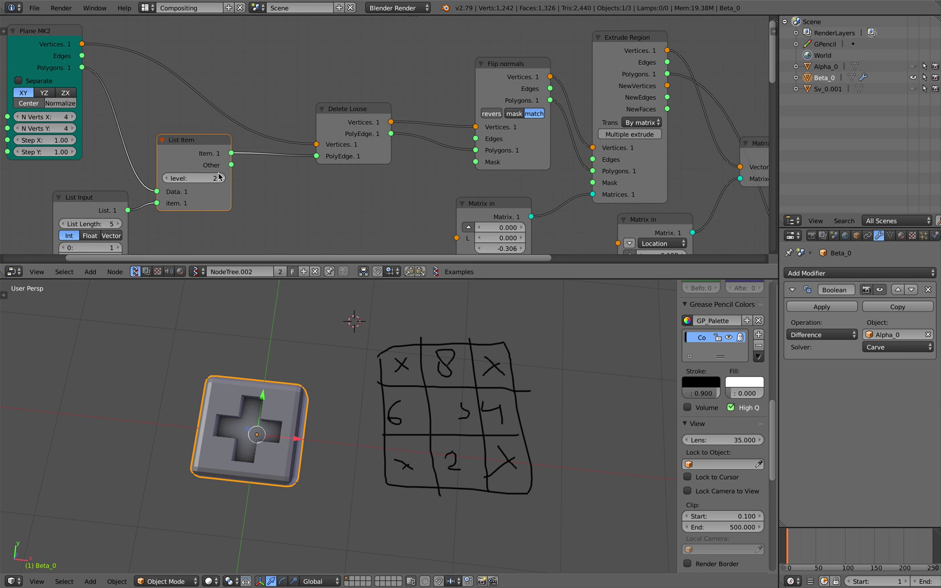
left_click_drag(339, 113, 338, 108)
middle_click_drag(456, 172, 316, 165)
left_click_drag(351, 90, 341, 73)
Step: Reposition the Extrude Region node and the two Matrix in nodes within the frame
scroll(470, 116, "down", 1)
middle_click_drag(469, 116, 379, 142)
left_click_drag(372, 104, 381, 90)
scroll(415, 159, "down", 1)
middle_click_drag(415, 159, 410, 81)
left_click_drag(278, 140, 273, 142)
left_click_drag(402, 157, 391, 161)
scroll(427, 204, "down", 2)
middle_click_drag(428, 209, 454, 134)
scroll(450, 190, "down", 3)
middle_click_drag(232, 377, 275, 400)
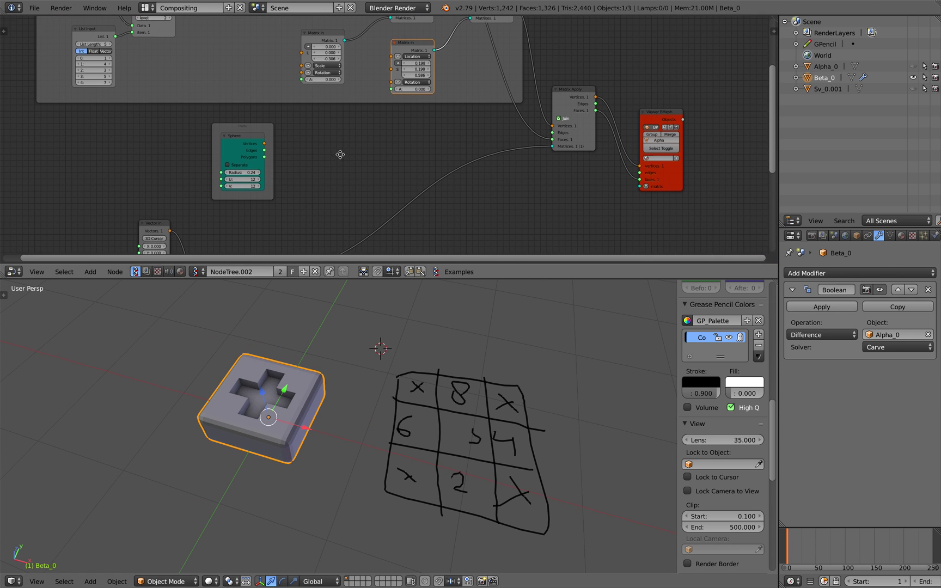
Step: Set the Z location of the extrusion's Matrix in node to -2.886 to deepen the plus-shaped cutter
scroll(340, 153, "up", 2)
middle_click_drag(324, 134, 316, 172)
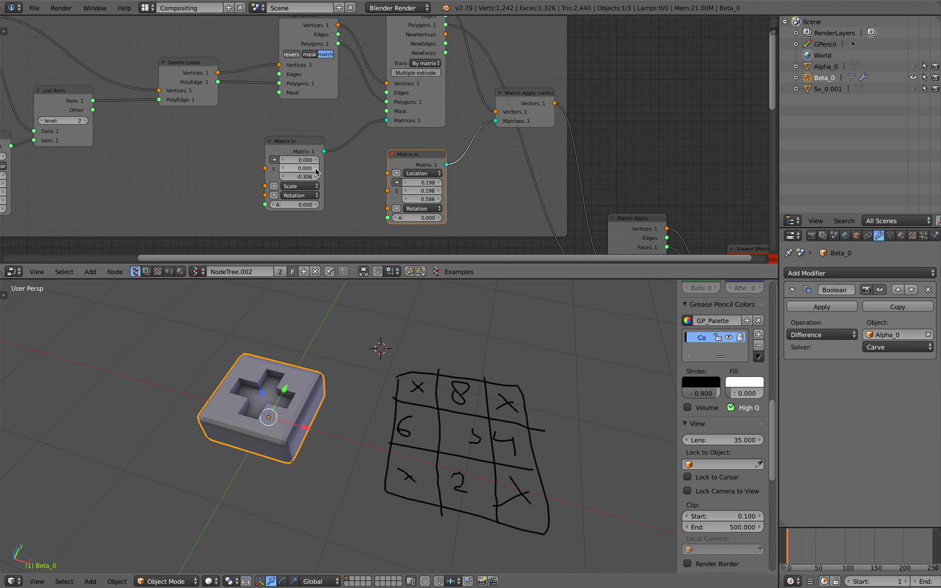
mouse_move(319, 294)
middle_mouse_down()
mouse_move(341, 402)
mouse_move(341, 378)
mouse_move(380, 395)
mouse_move(284, 381)
middle_mouse_up()
Step: Raise the X vertex count of the block's Plane MK2 node to 6
scroll(266, 163, "down", 4)
middle_click_drag(169, 223, 326, 104)
scroll(330, 177, "up", 2)
middle_click_drag(330, 179, 382, 122)
scroll(382, 170, "up", 1)
middle_click_drag(382, 171, 408, 61)
middle_click_drag(291, 136, 377, 59)
left_click(224, 182)
left_click(223, 181)
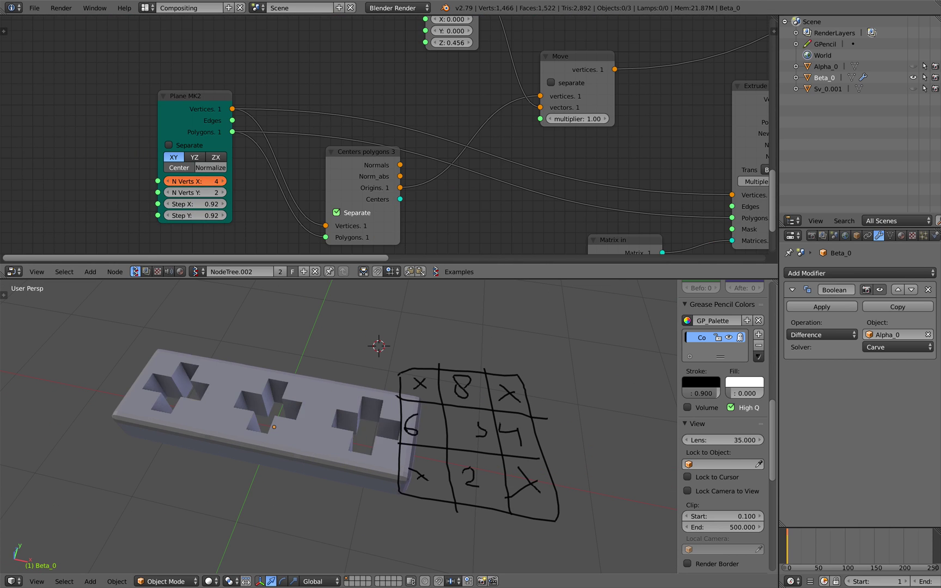
left_click(224, 181)
left_click(224, 181)
Step: Raise the Y vertex count of the block's Plane MK2 node to 8
left_click(223, 192)
double_click(223, 192)
left_click(224, 192)
double_click(223, 192)
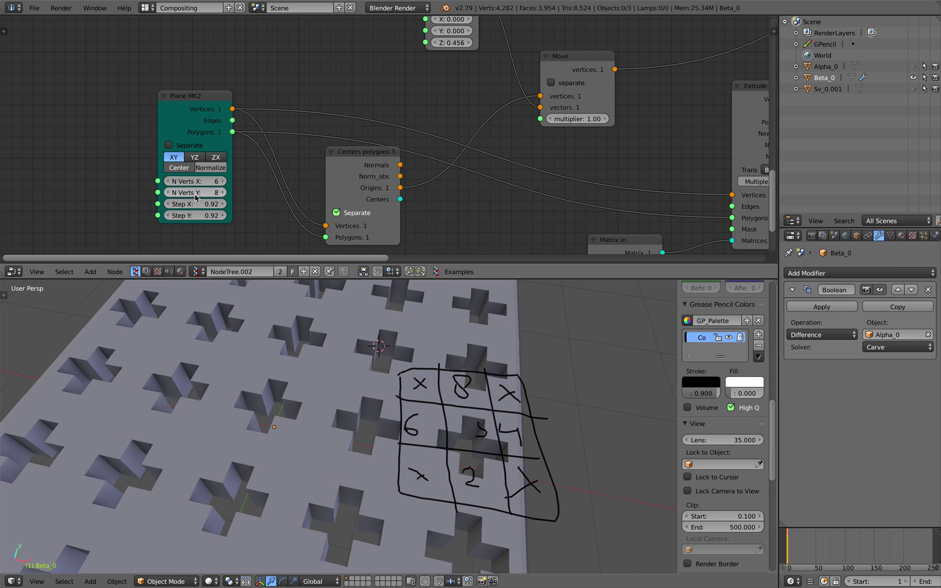
Step: Reduce the block's Plane MK2 node to 2 vertices in X and 3 in Y
double_click(166, 193)
left_click(167, 193)
double_click(167, 193)
left_click(168, 182)
double_click(169, 182)
left_click(169, 182)
middle_click_drag(388, 408, 384, 353)
Step: Link the Sphere node's vertices and polygons to the Matrix Apply node's vertices and faces, replacing the plus-shaped cutter
scroll(405, 170, "down", 3)
scroll(405, 170, "down", 4)
middle_click_drag(405, 170, 315, 258)
scroll(431, 77, "down", 2)
middle_click_drag(430, 77, 429, 40)
scroll(367, 153, "up", 4)
scroll(375, 90, "up", 5)
middle_click_drag(329, 84, 328, 102)
scroll(436, 117, "up", 2)
middle_click_drag(436, 120, 378, 145)
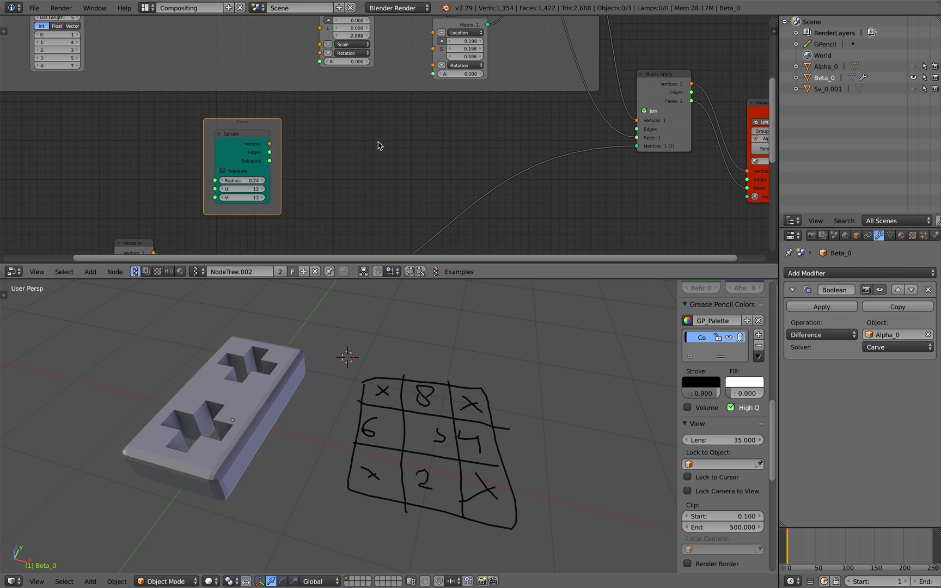
middle_click_drag(635, 121, 546, 130)
left_click_drag(185, 153, 306, 139)
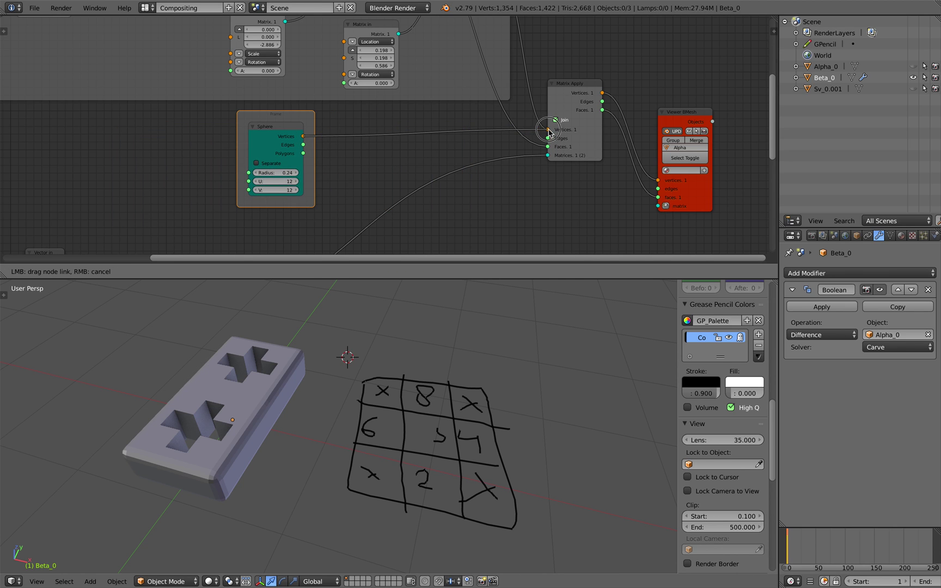
left_click_drag(549, 132, 548, 130)
left_click_drag(303, 153, 419, 144)
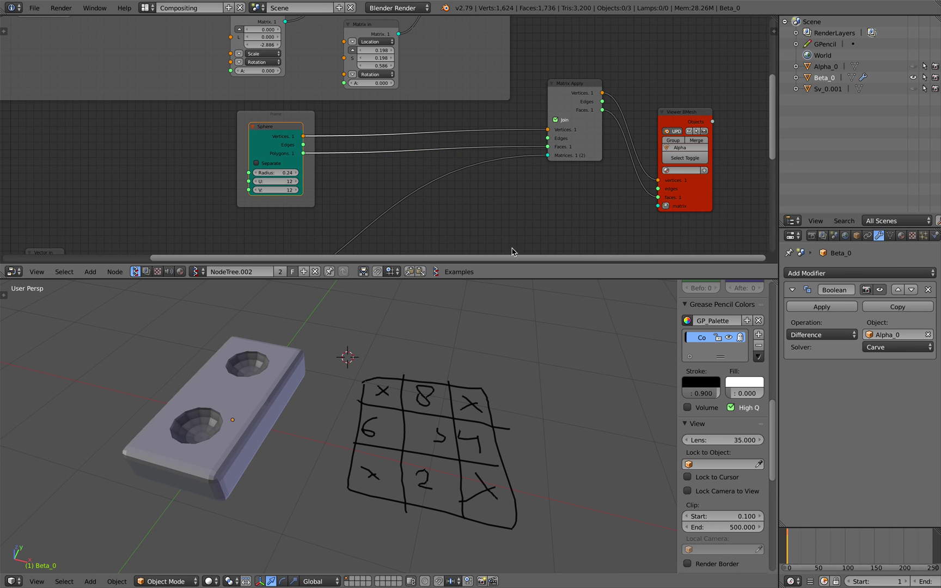
middle_click_drag(472, 330, 447, 336)
Step: Set the block's Plane MK2 node to 7 vertices in X and 6 in Y
scroll(309, 180, "down", 3)
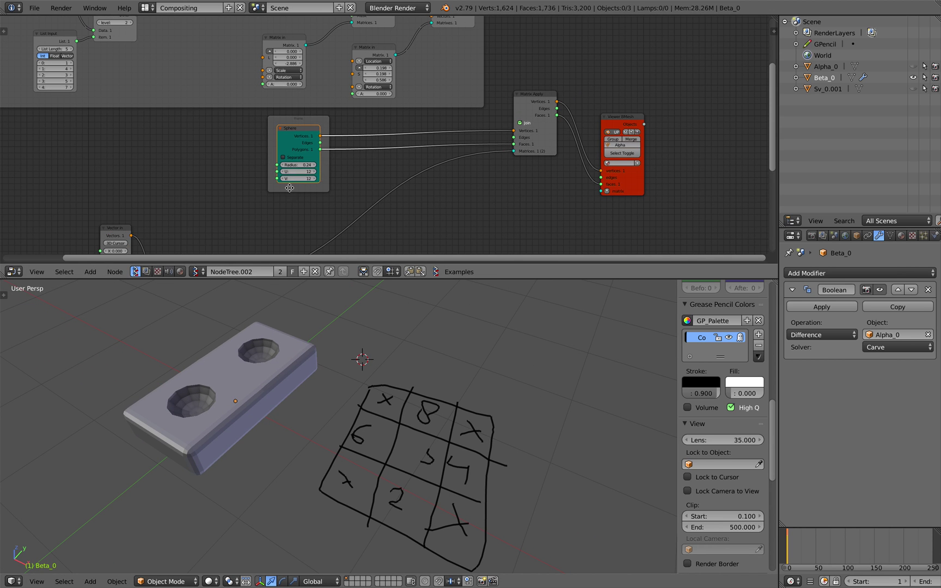
middle_click_drag(290, 188, 428, 257)
left_click(205, 132)
left_click(204, 132)
left_click(204, 132)
left_click(204, 132)
left_click(205, 132)
left_click(203, 140)
double_click(204, 140)
Step: Sketch small crosses and slanted connecting lines with the Grease Pencil in the empty area beside the plate
scroll(383, 439, "down", 2)
mouse_move(384, 441)
middle_mouse_down()
mouse_move(324, 435)
mouse_move(324, 422)
middle_mouse_up()
middle_click_drag(266, 474, 256, 468)
scroll(370, 435, "down", 2)
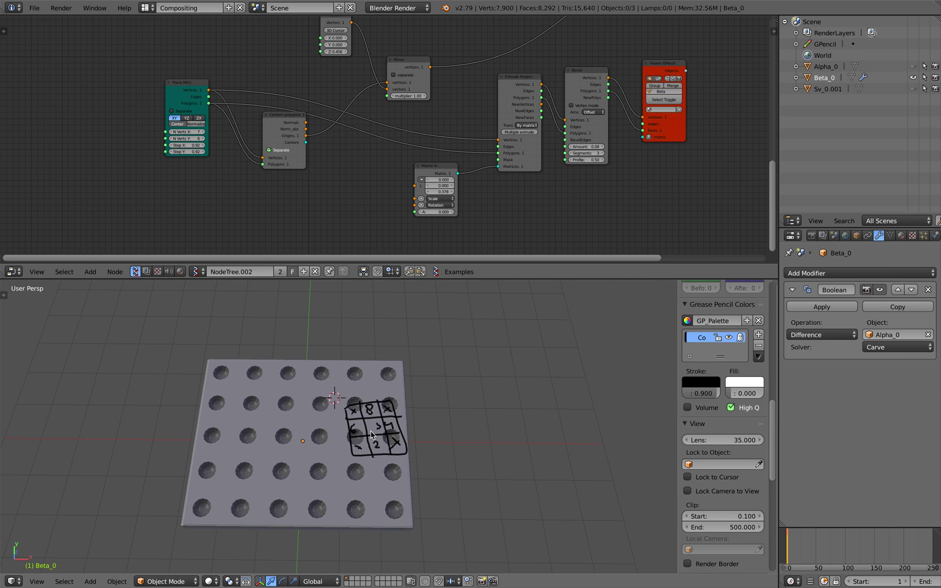
middle_click_drag(472, 419, 408, 388, "shift")
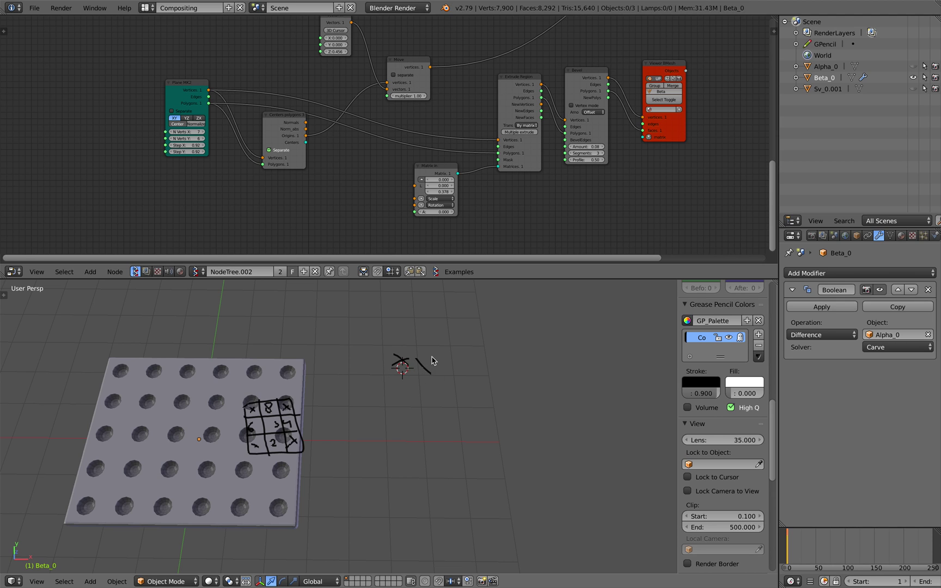
middle_click_drag(499, 405, 408, 416, "shift")
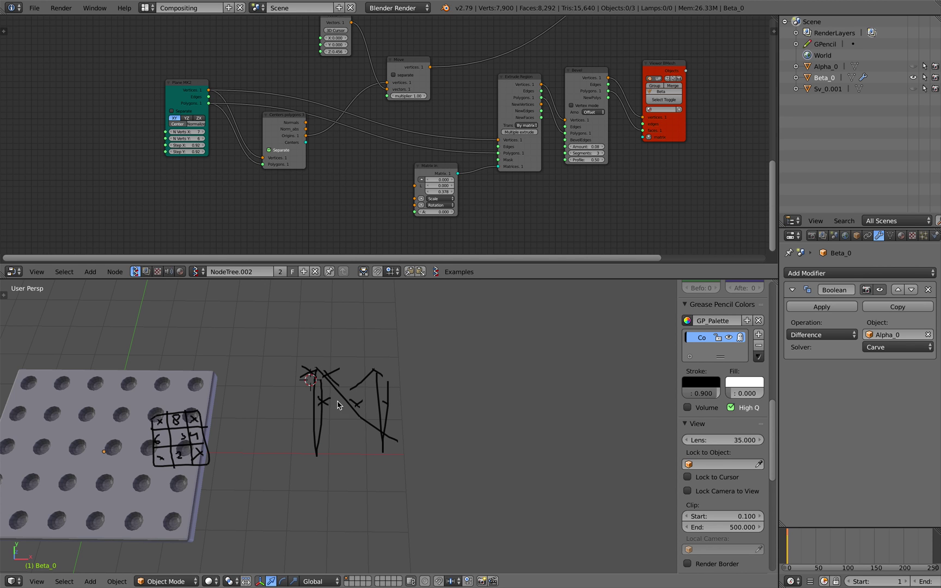
Step: Examine the overall node tree and the spherical cuts across the plate
mouse_move(324, 401)
middle_mouse_down()
mouse_move(557, 441)
mouse_move(445, 395)
mouse_move(404, 415)
mouse_move(414, 406)
mouse_move(405, 349)
mouse_move(389, 390)
mouse_move(436, 360)
mouse_move(456, 365)
mouse_move(384, 373)
middle_mouse_up()
scroll(408, 138, "down", 1)
mouse_move(407, 138)
middle_mouse_down()
mouse_move(377, 159)
mouse_move(348, 160)
middle_mouse_up()
scroll(402, 132, "down", 1)
middle_click_drag(410, 121, 356, 174)
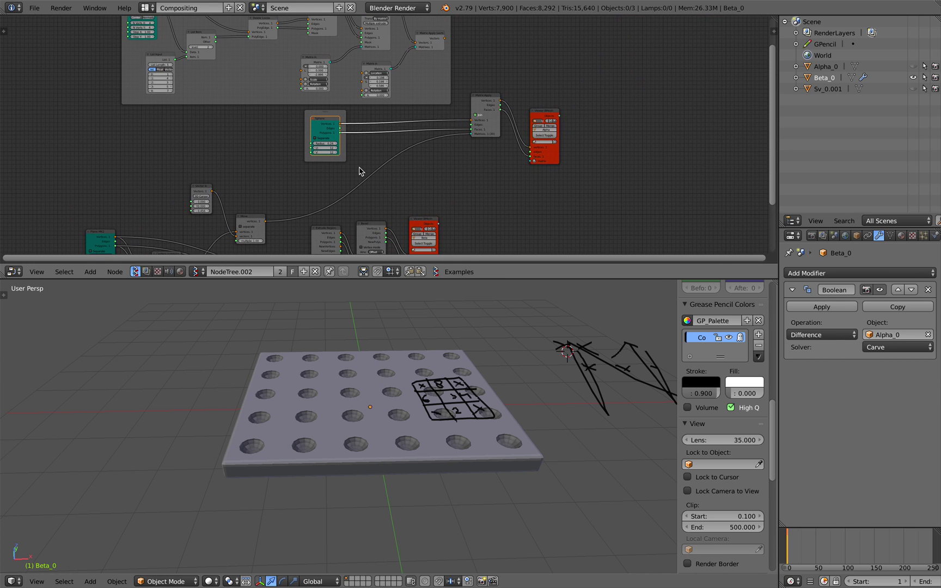
mouse_move(396, 359)
middle_mouse_down()
mouse_move(395, 330)
mouse_move(384, 380)
mouse_move(388, 362)
mouse_move(358, 355)
middle_mouse_up()
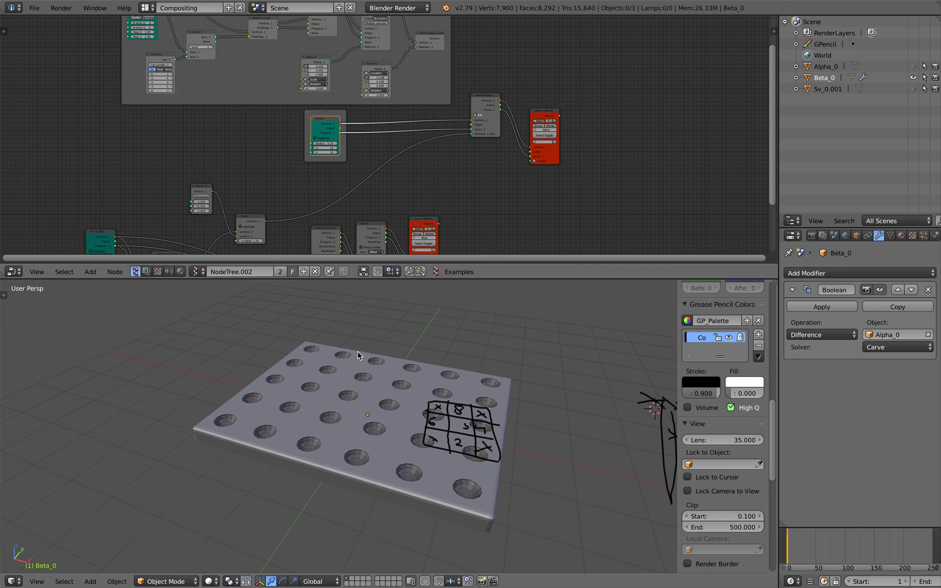